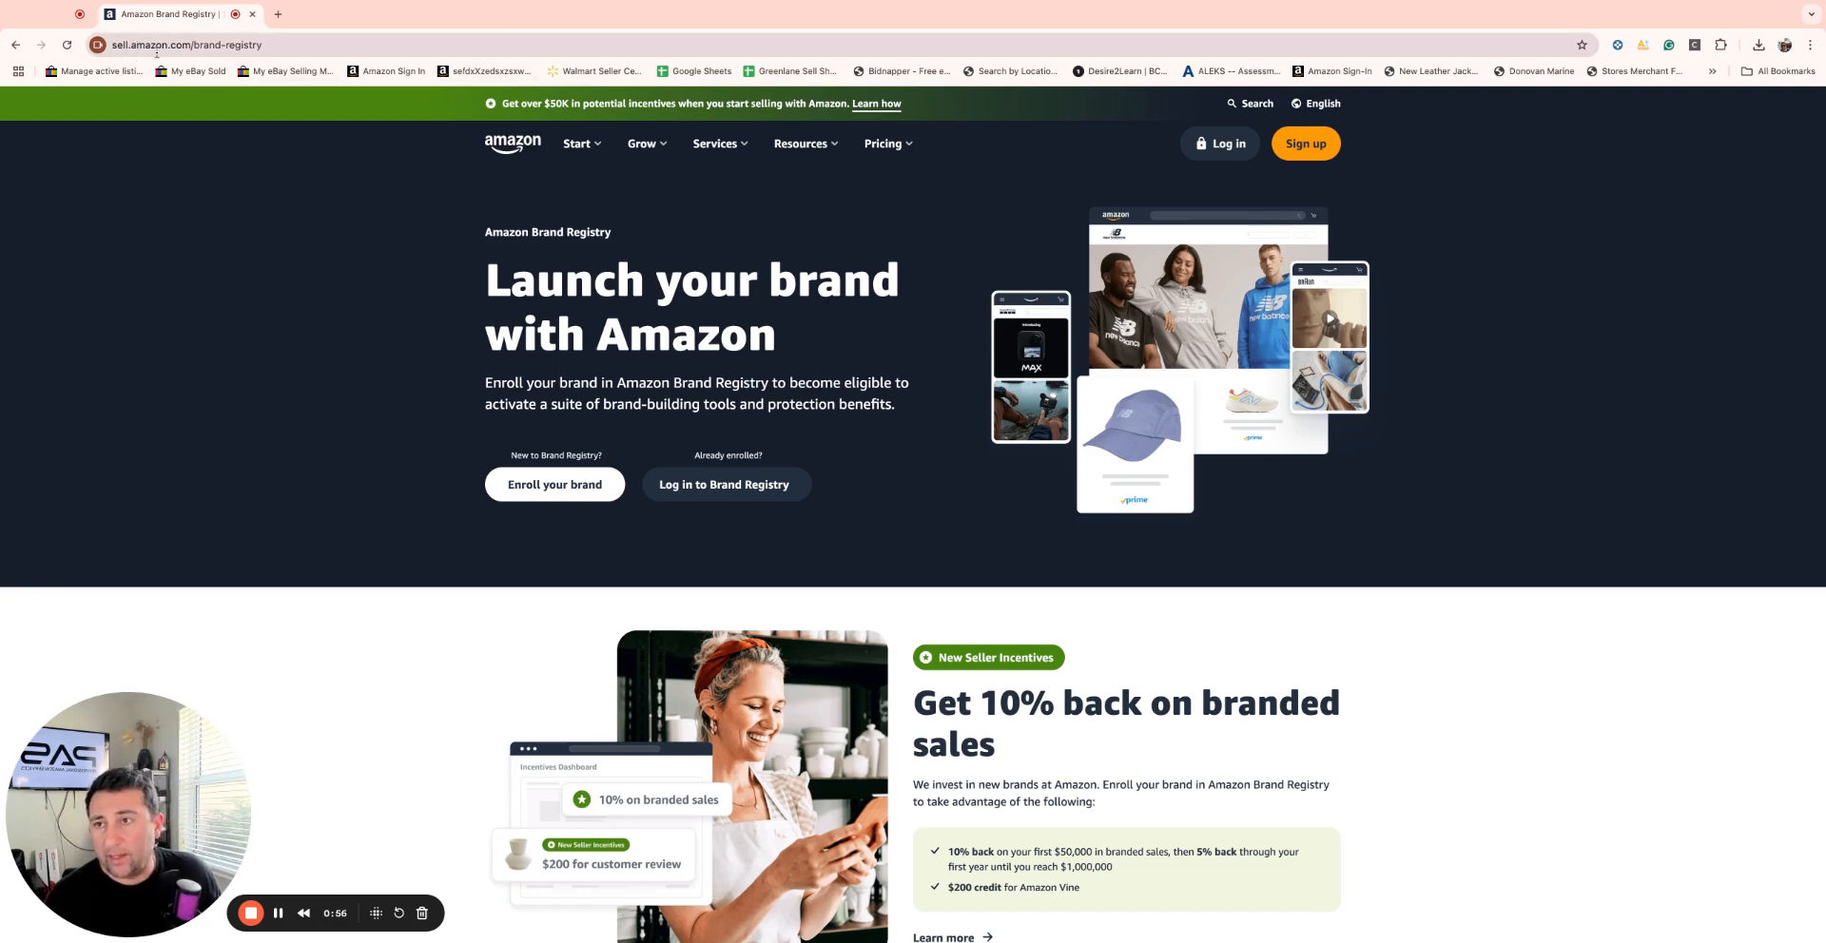
Log in to Brand Registry with the account's e-mail, password and one-time verification code
click(722, 493)
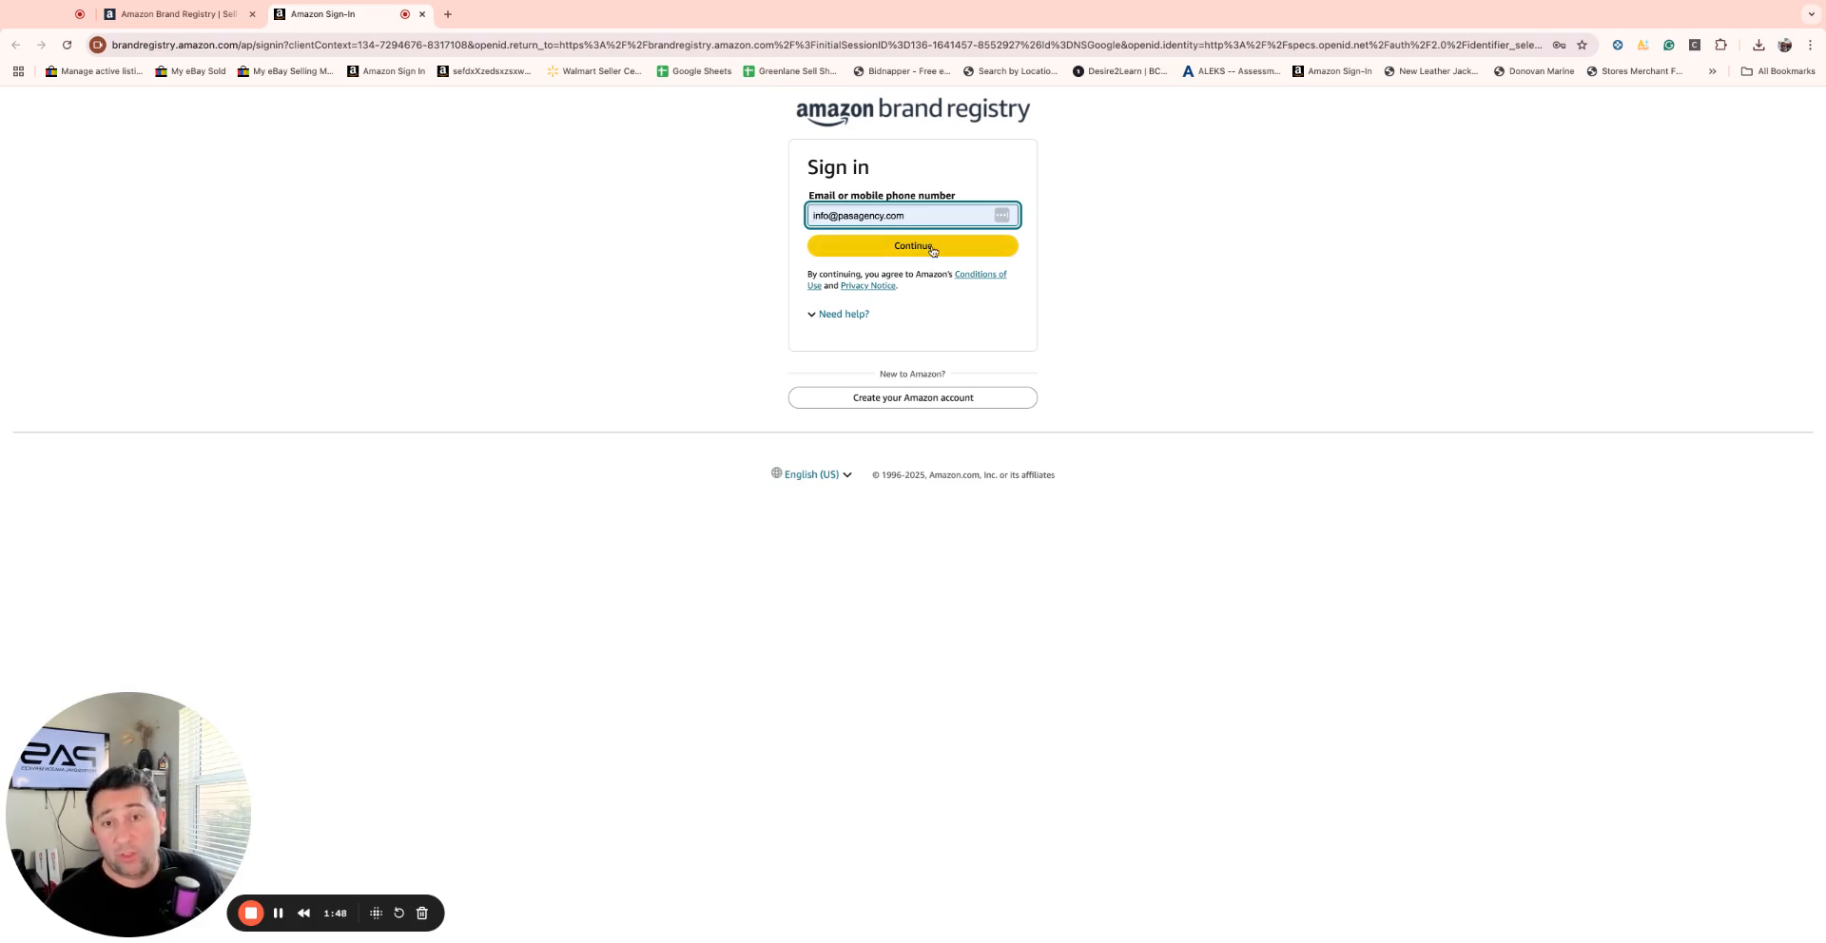
click(899, 249)
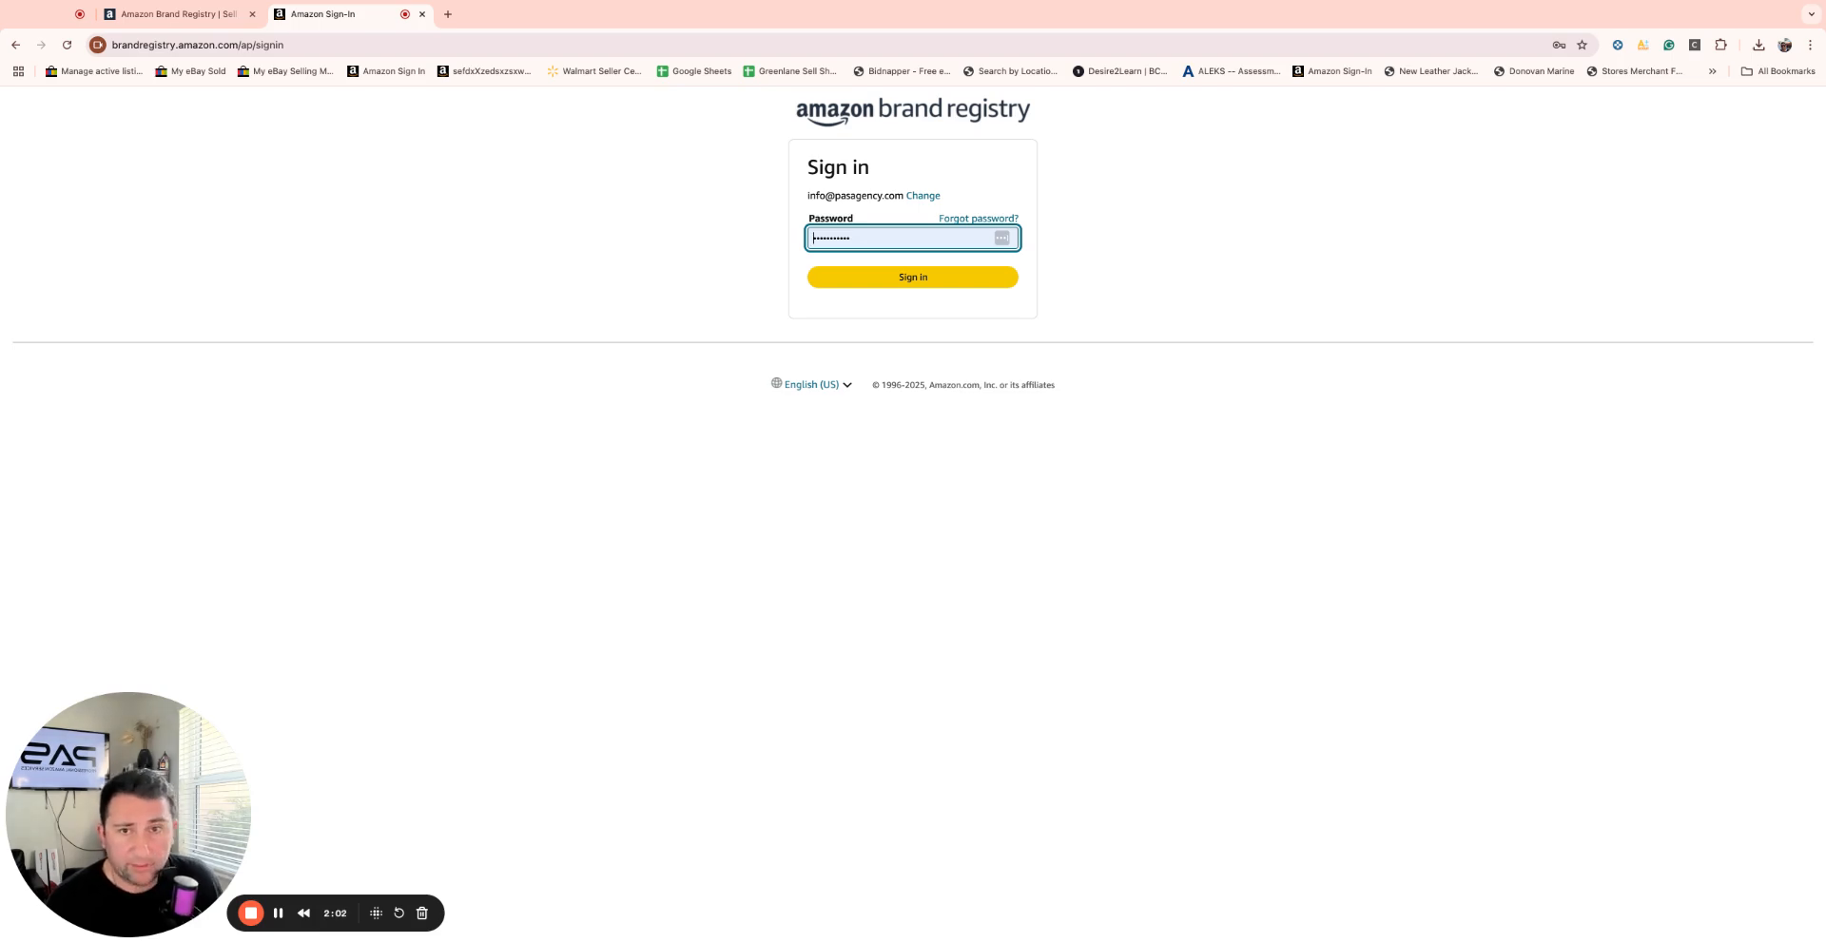
key(Return)
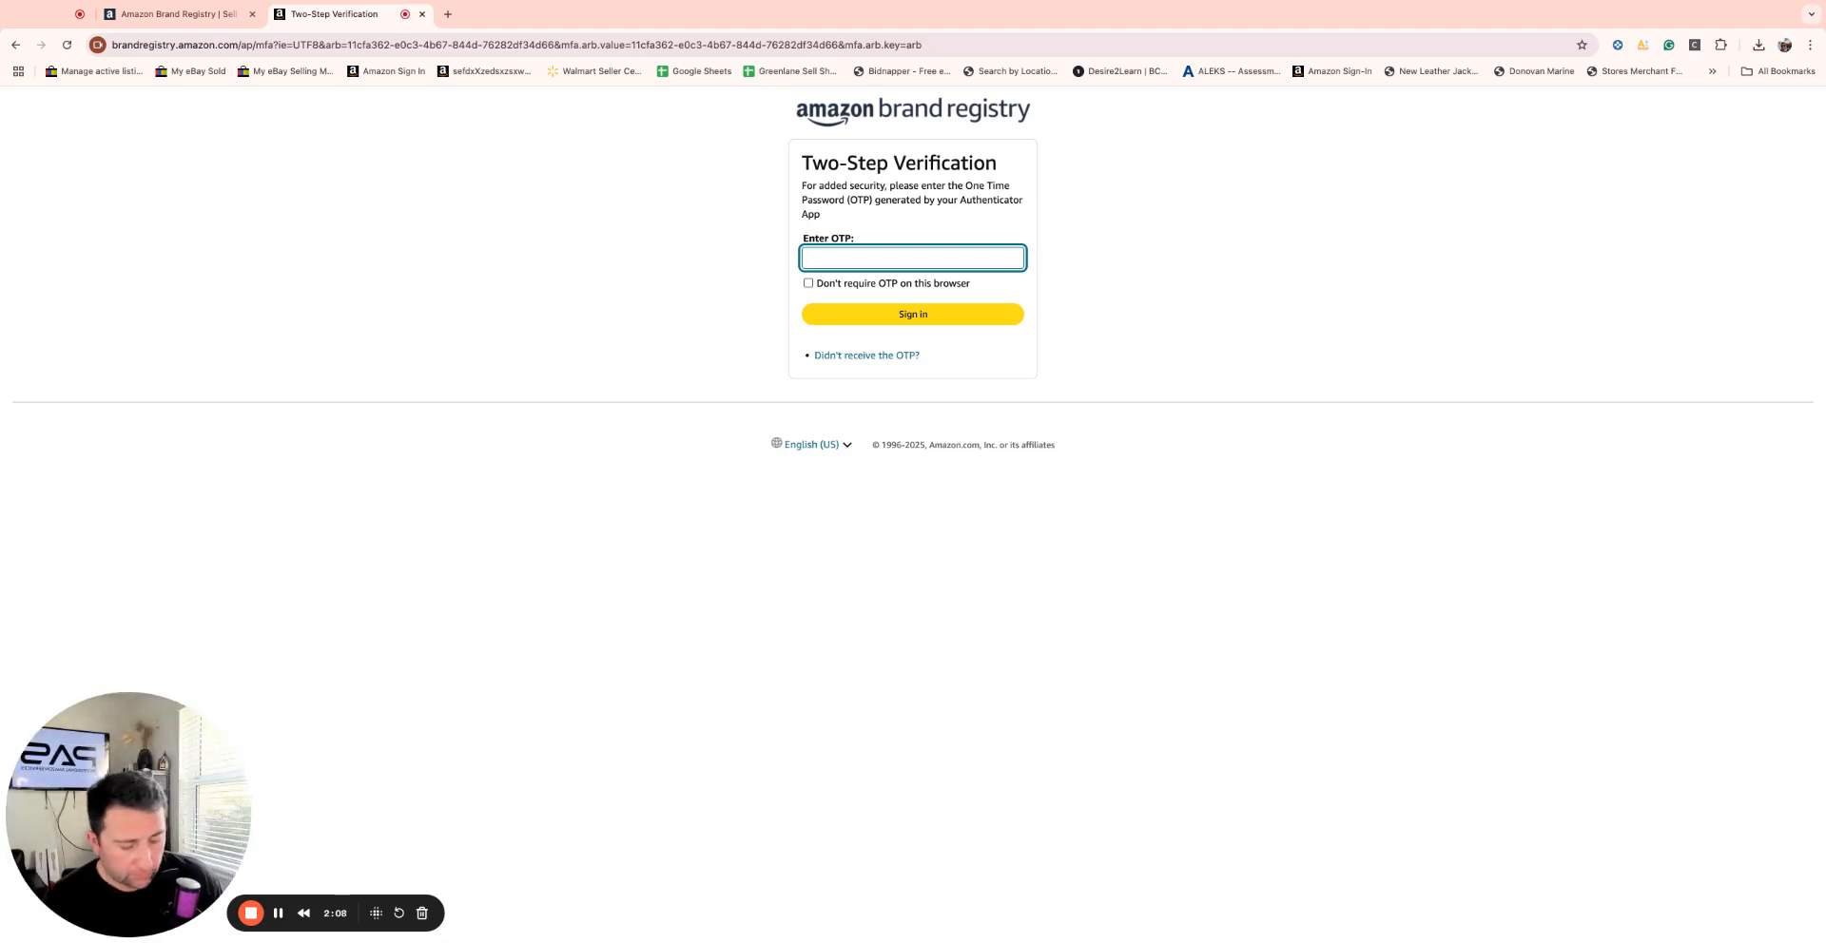
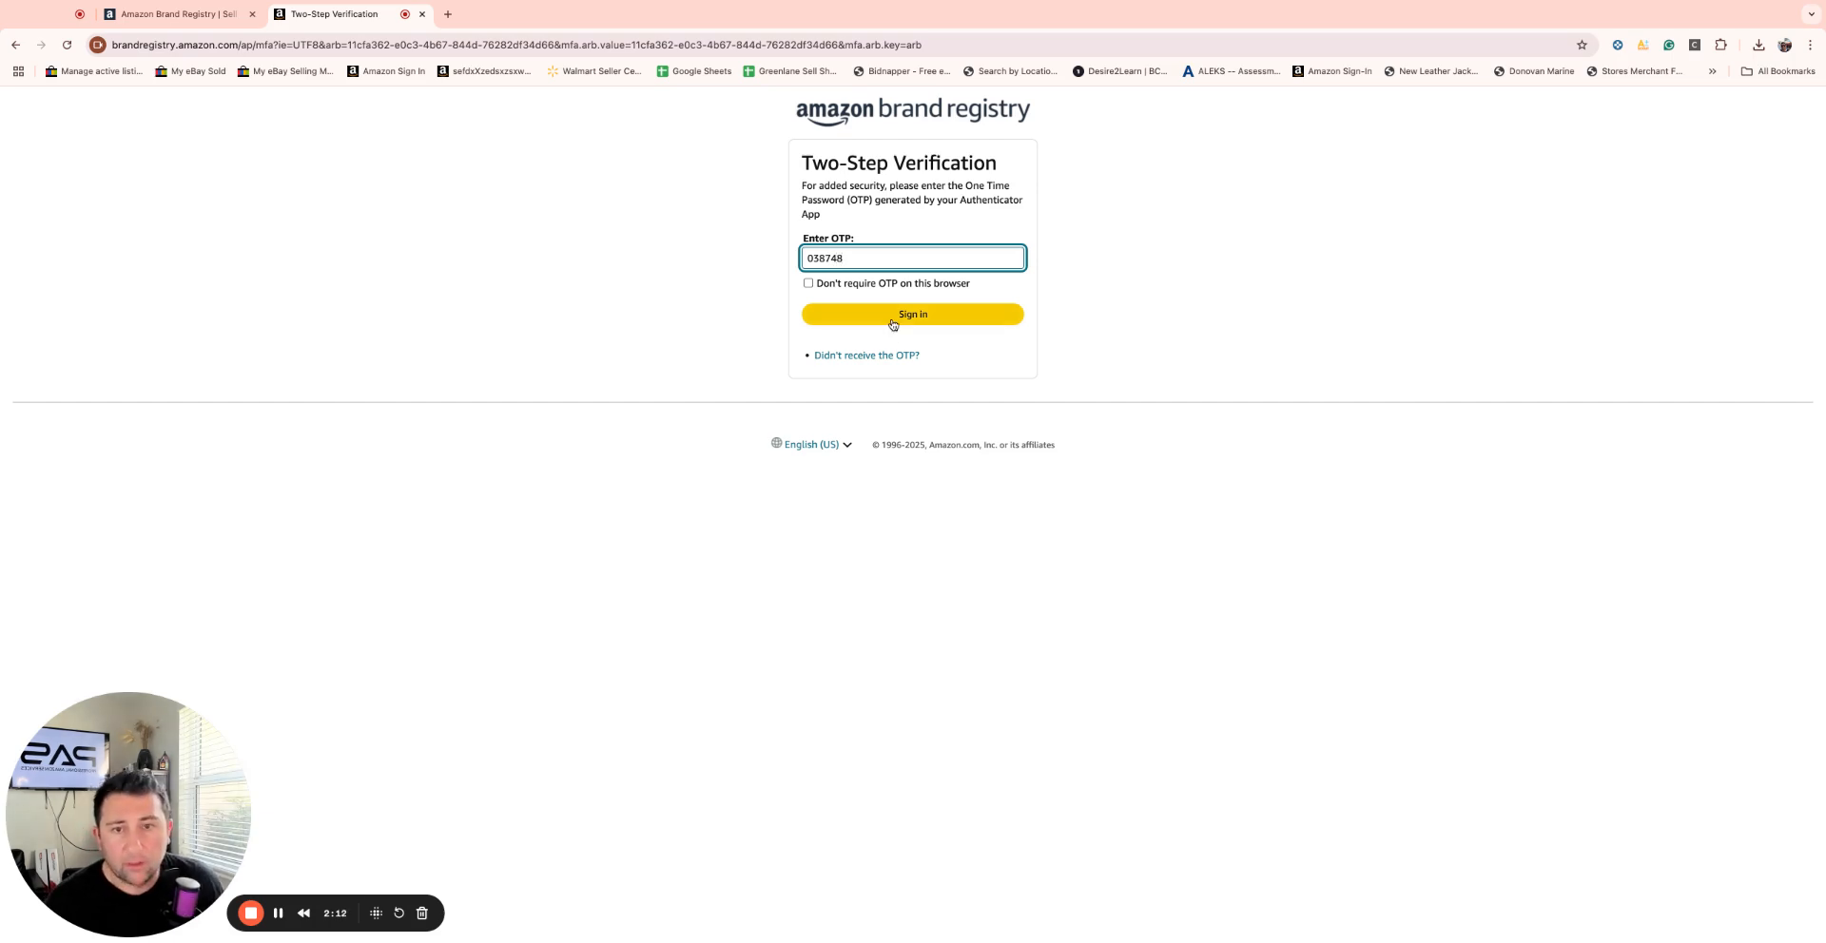
click(892, 319)
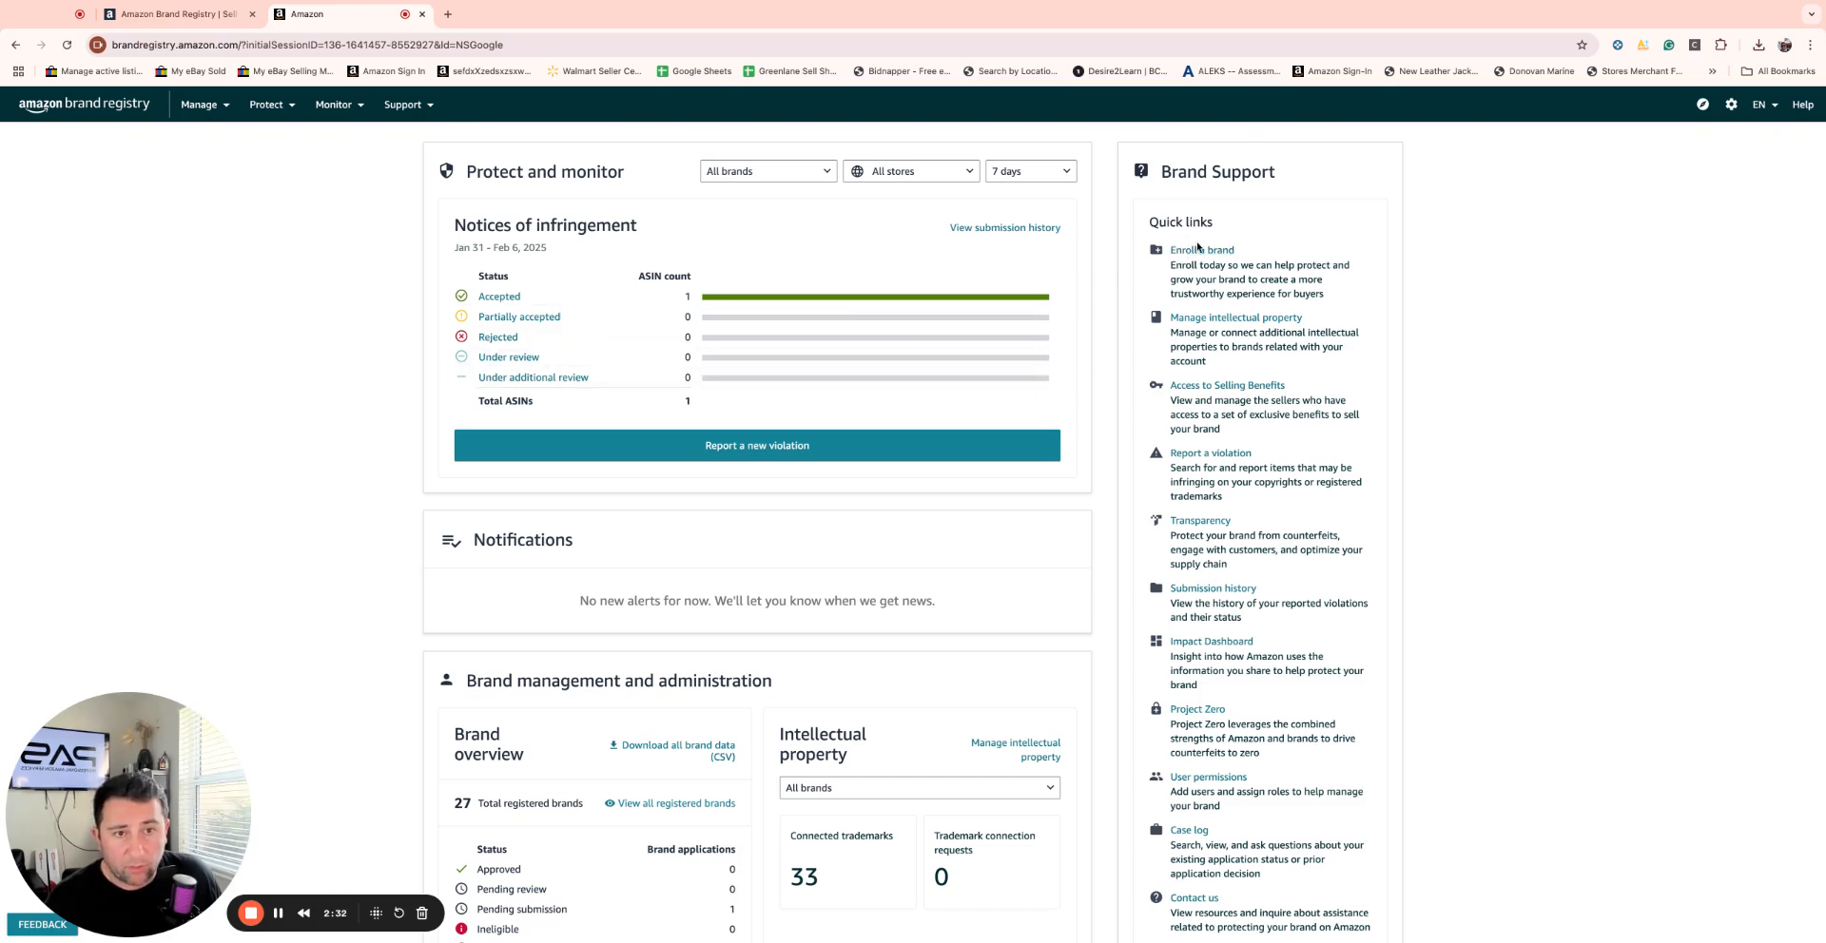
Start a new brand enrollment application for a brand that has a pending or registered trademark
click(226, 108)
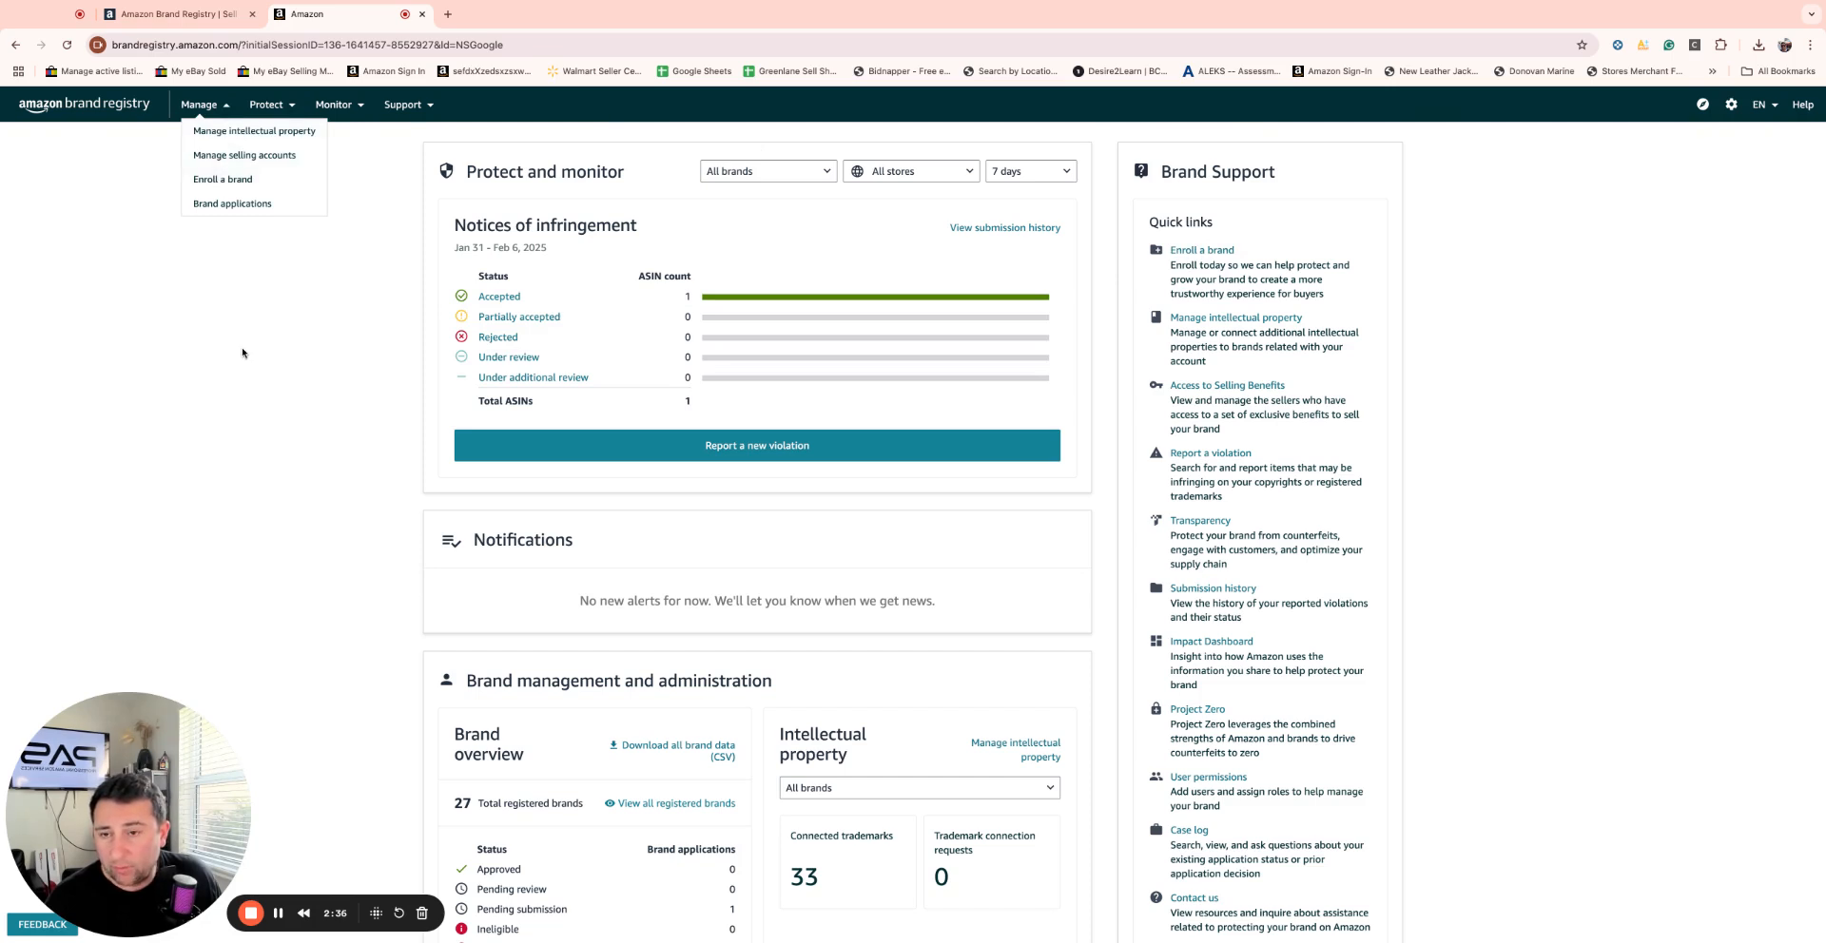
click(320, 447)
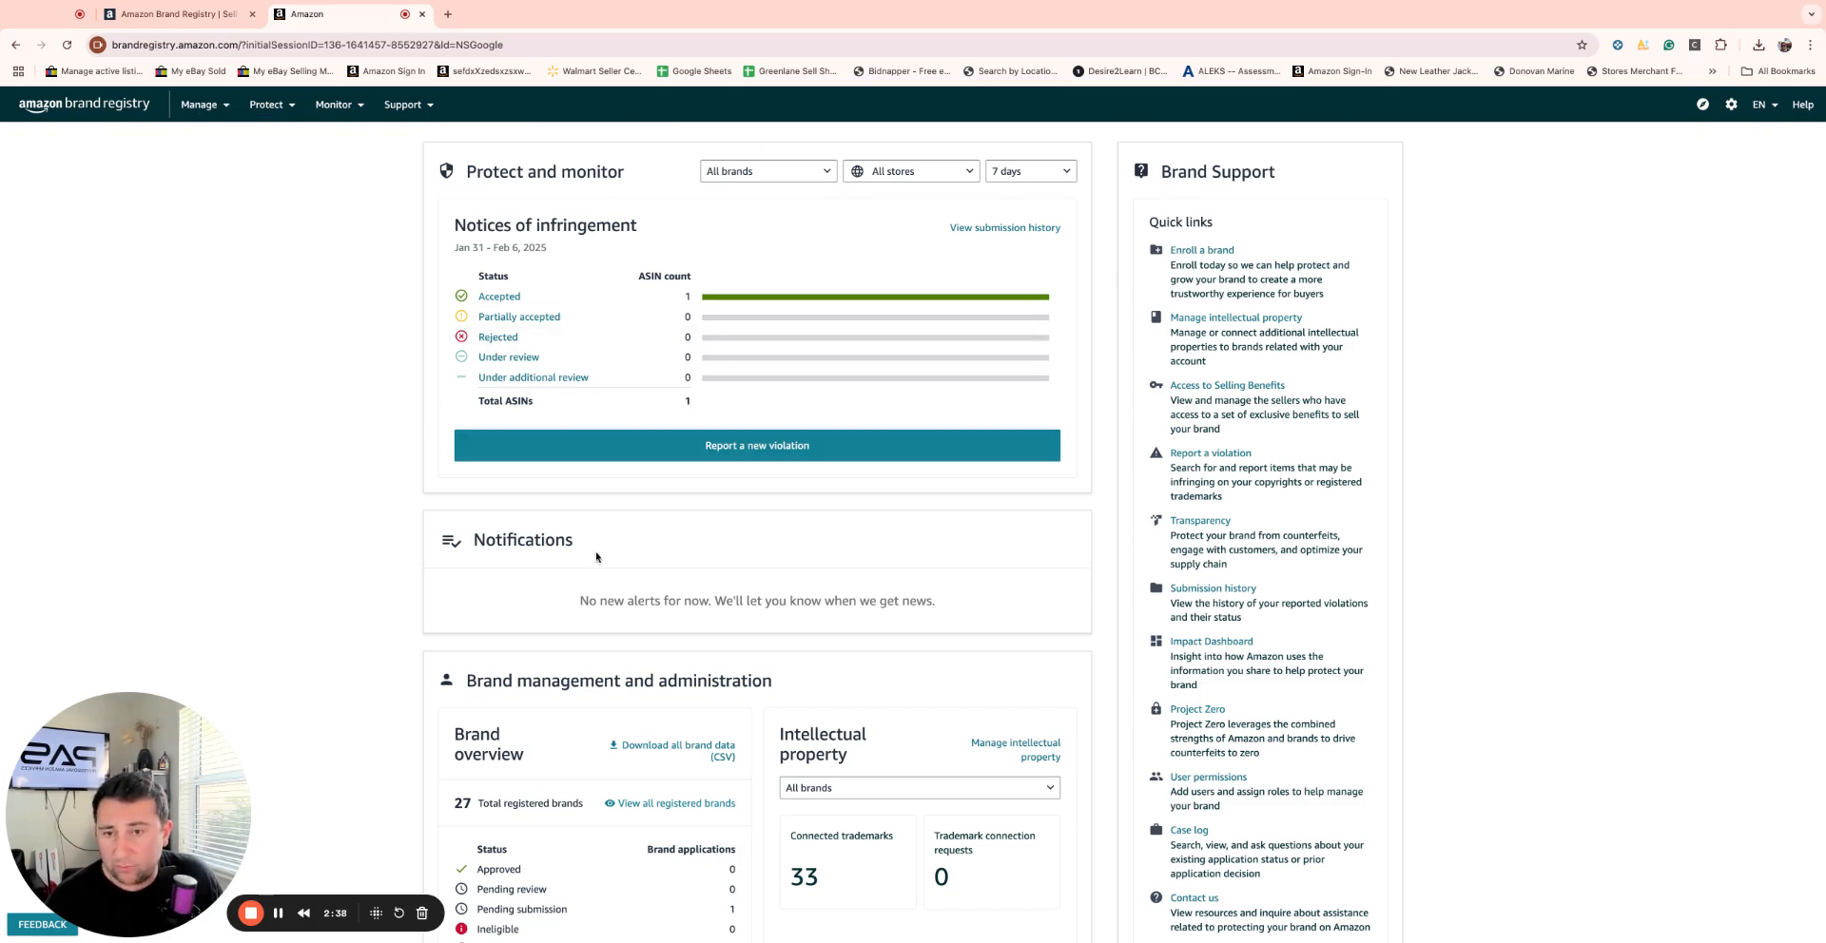
click(1202, 251)
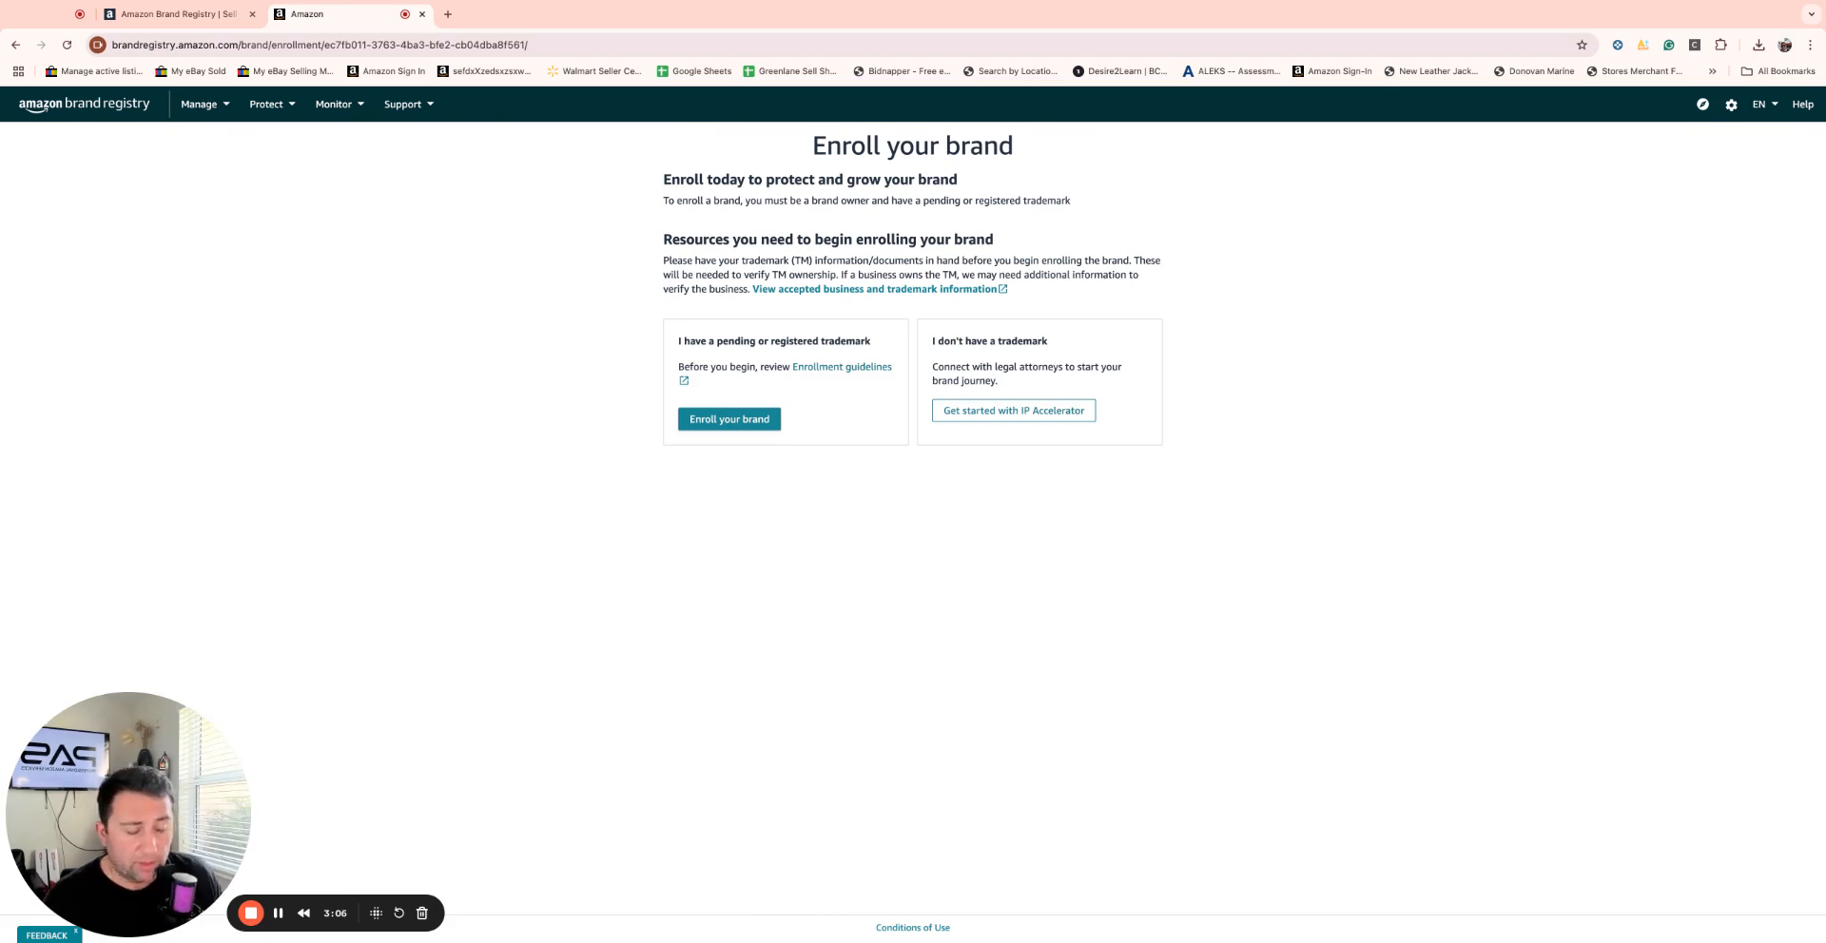
click(721, 430)
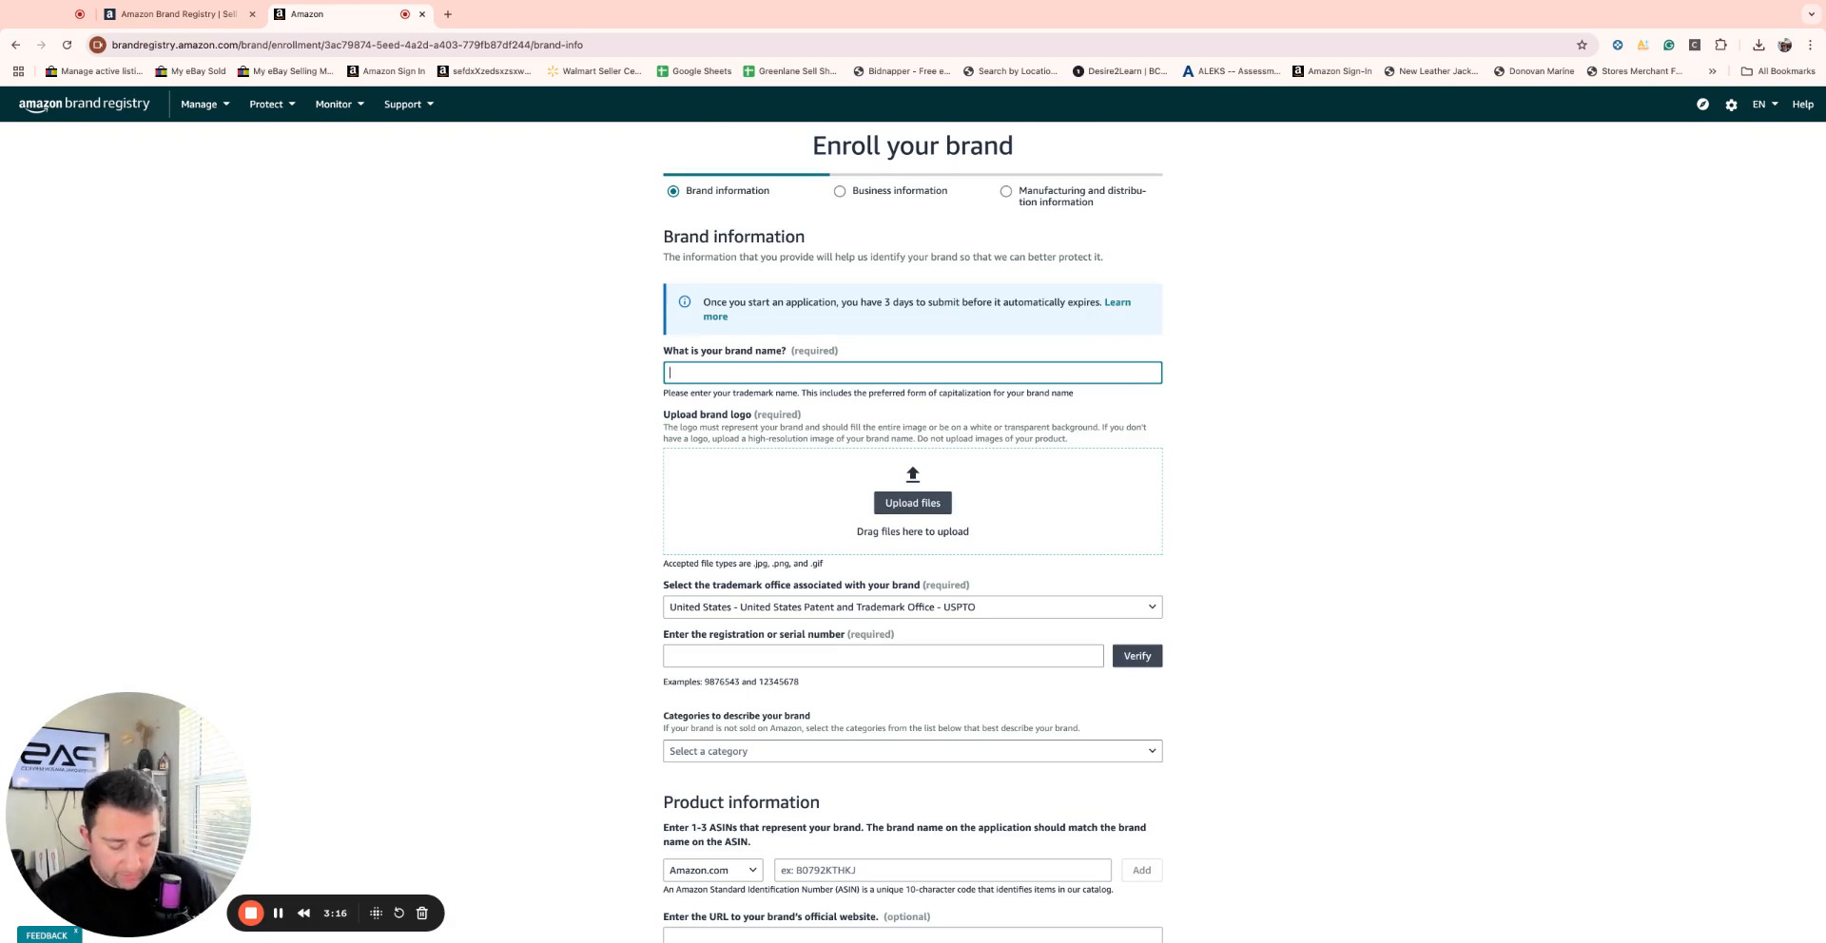
Enter Canvas Beauty as the brand name and upload the canvasblackb-1024 image as the brand logo
text(Canvas Beauty)
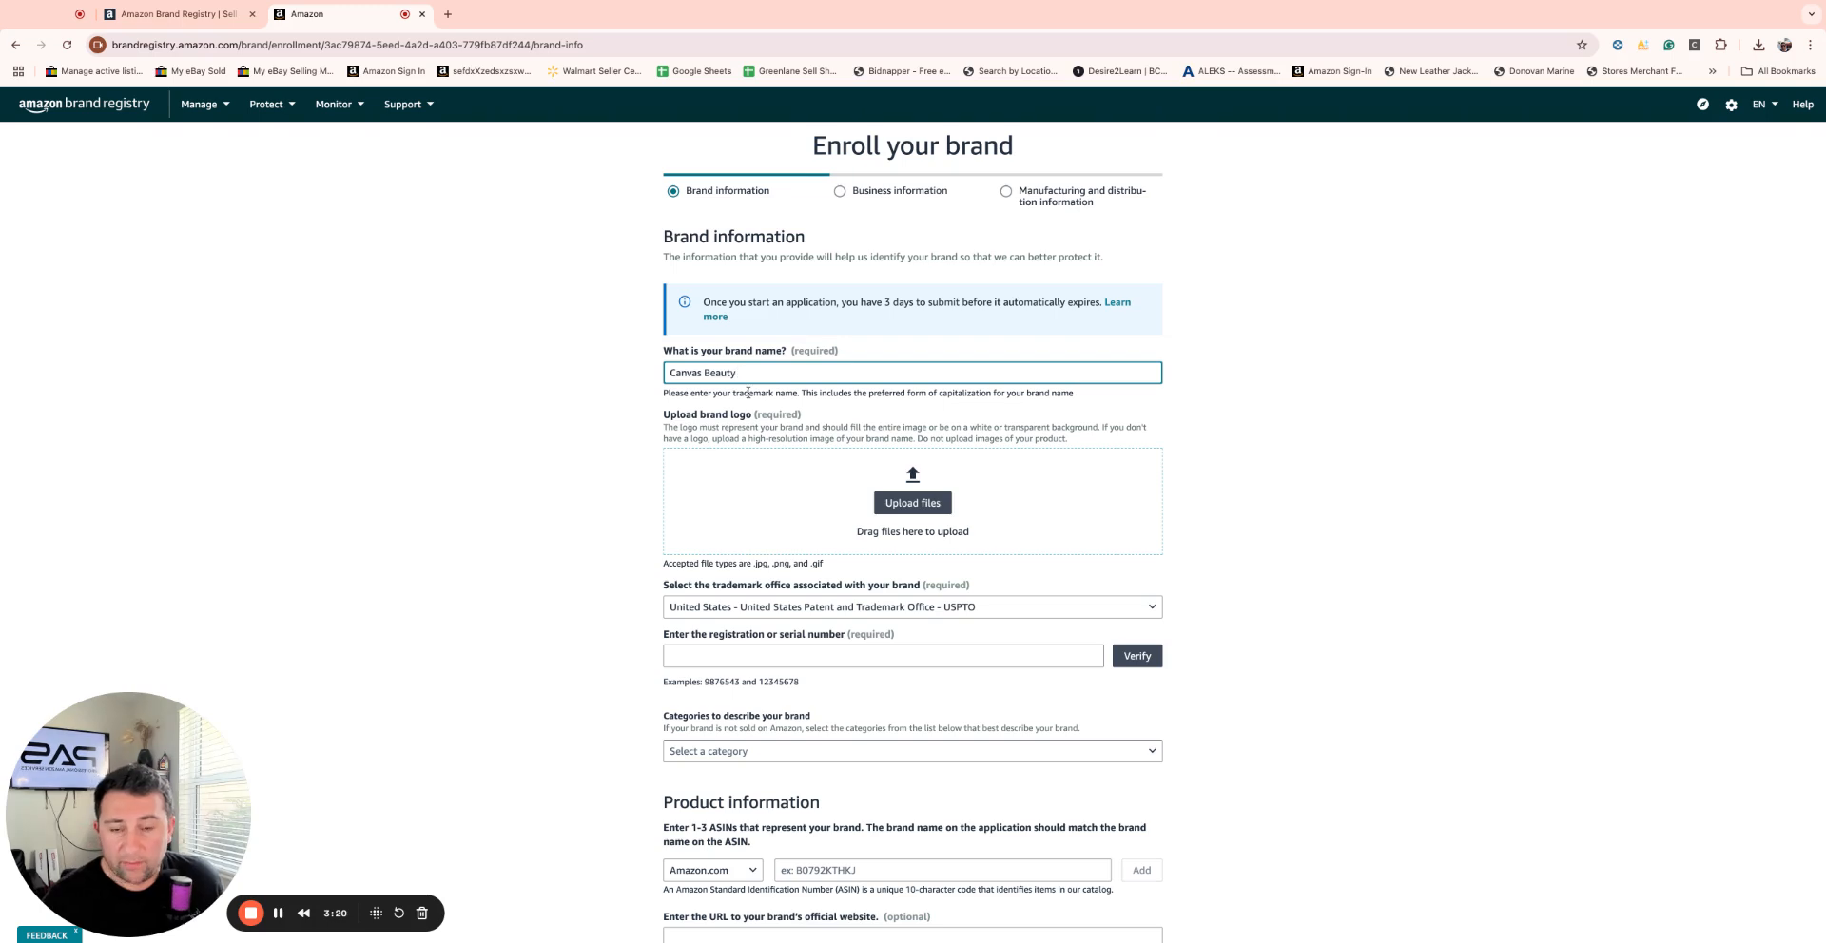
scroll(782, 452, down, 1)
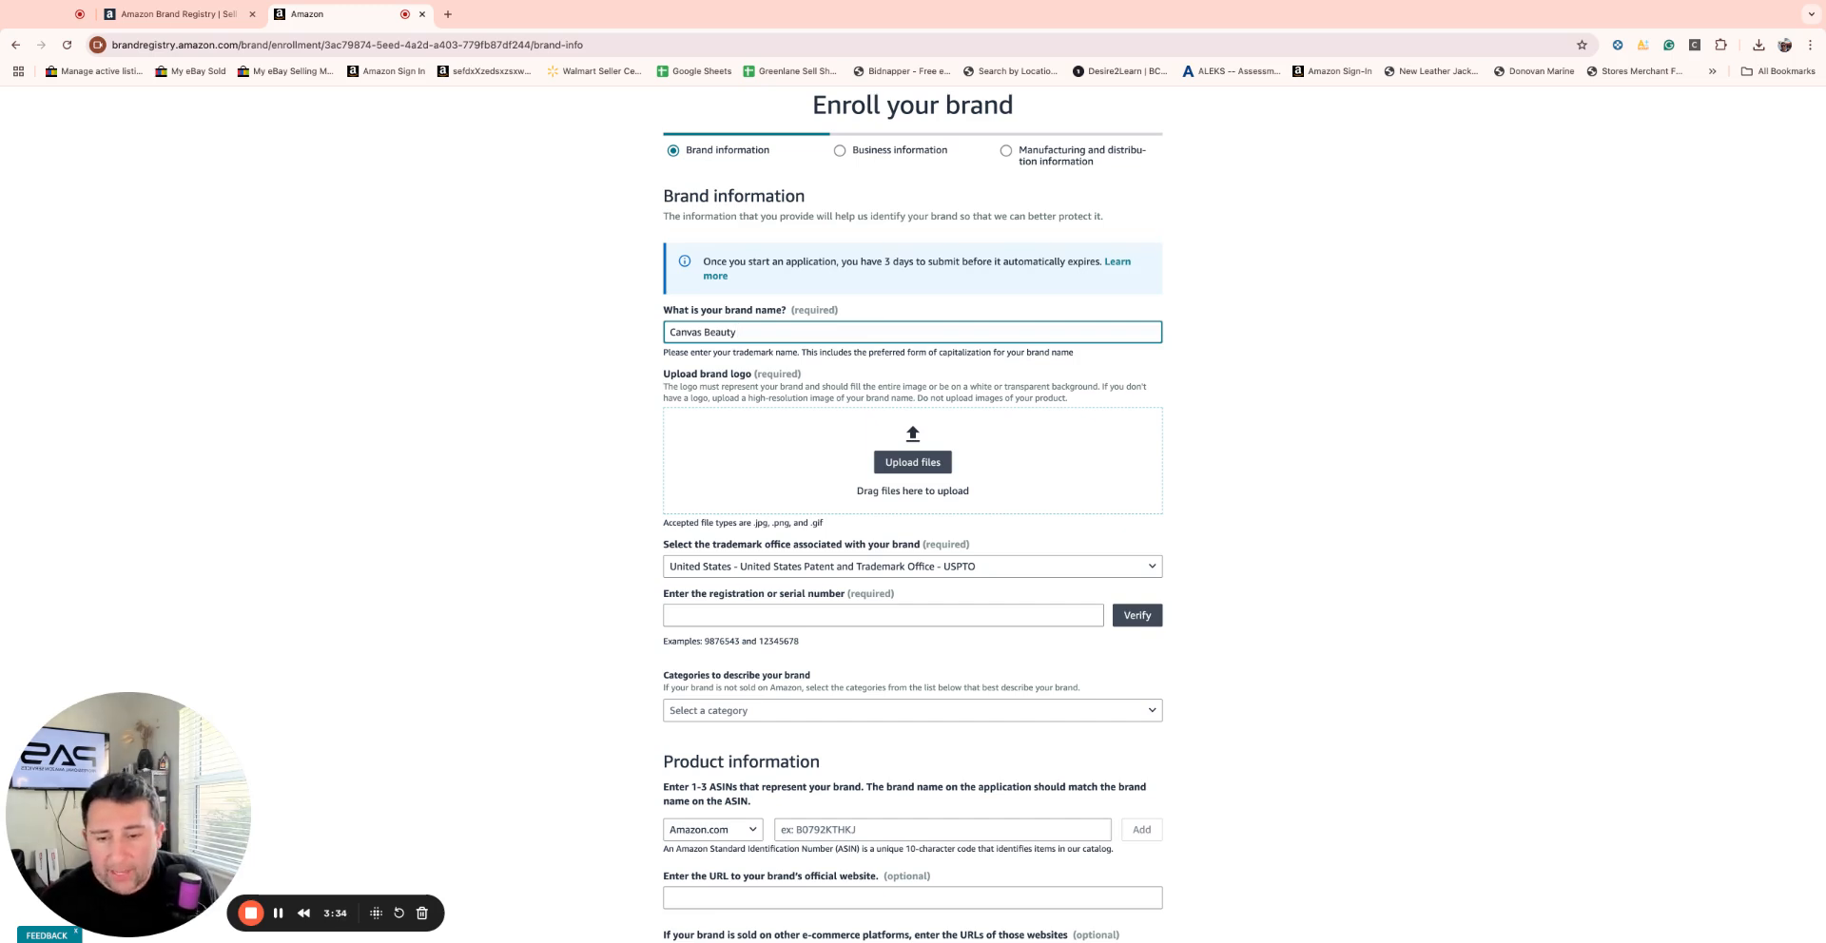
scroll(913, 514, down, 1)
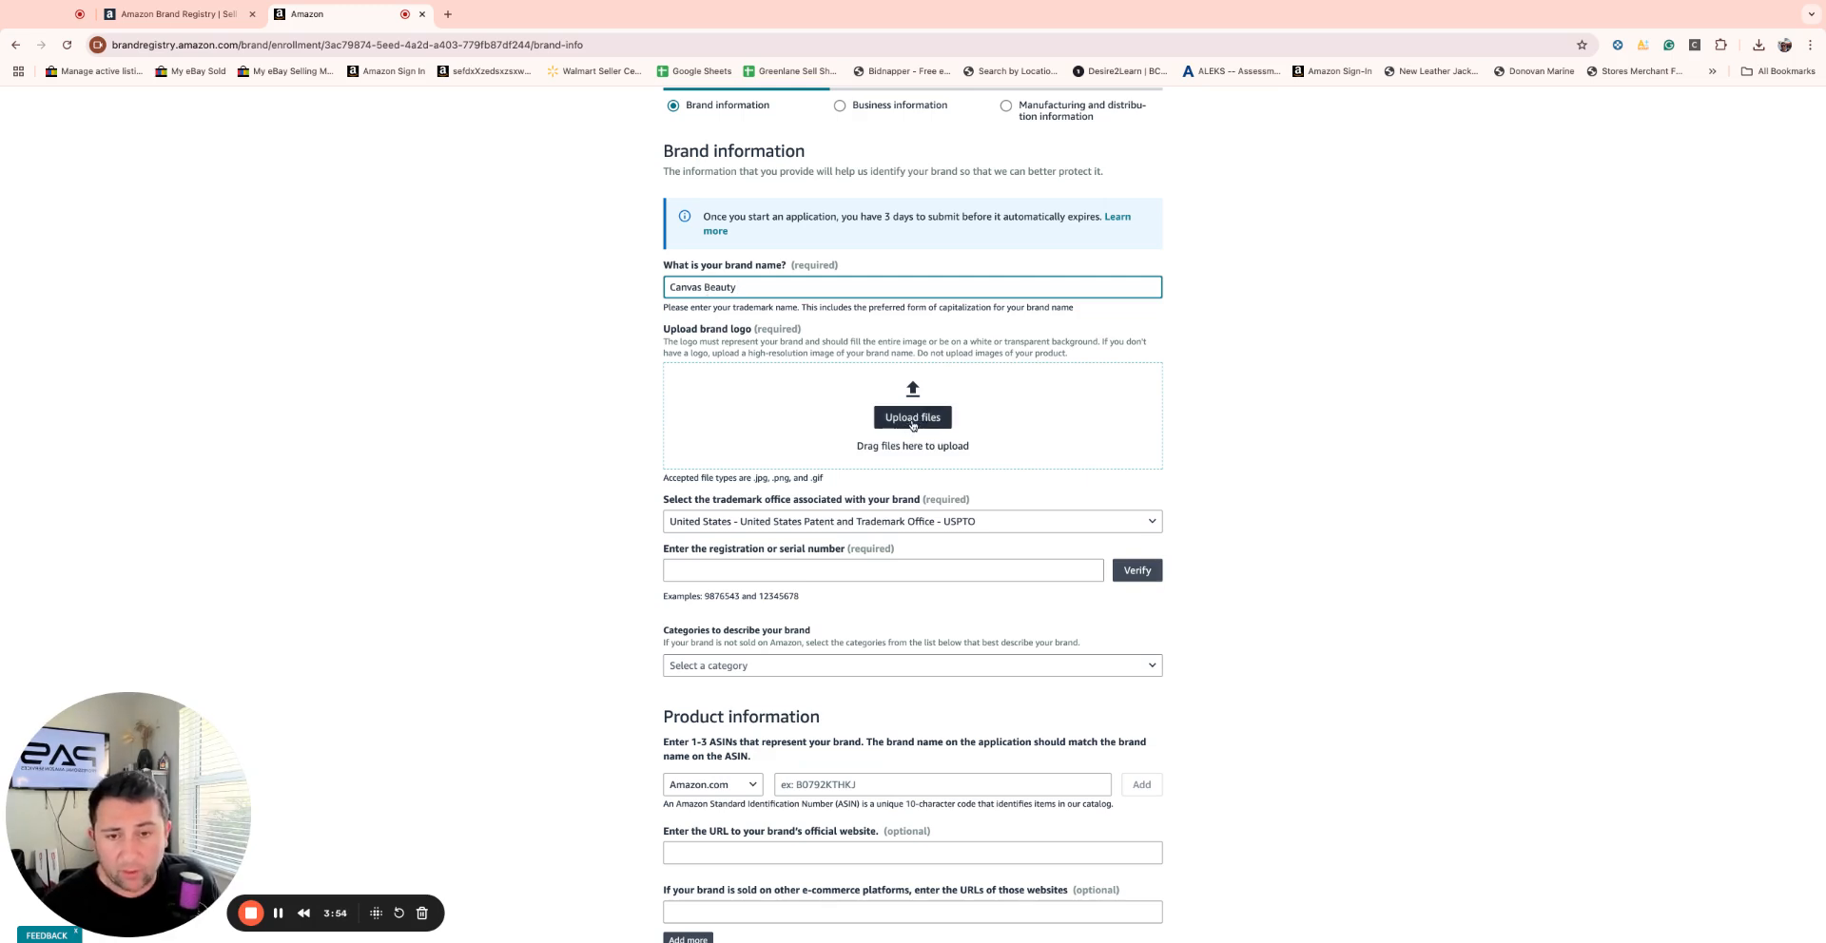
click(912, 424)
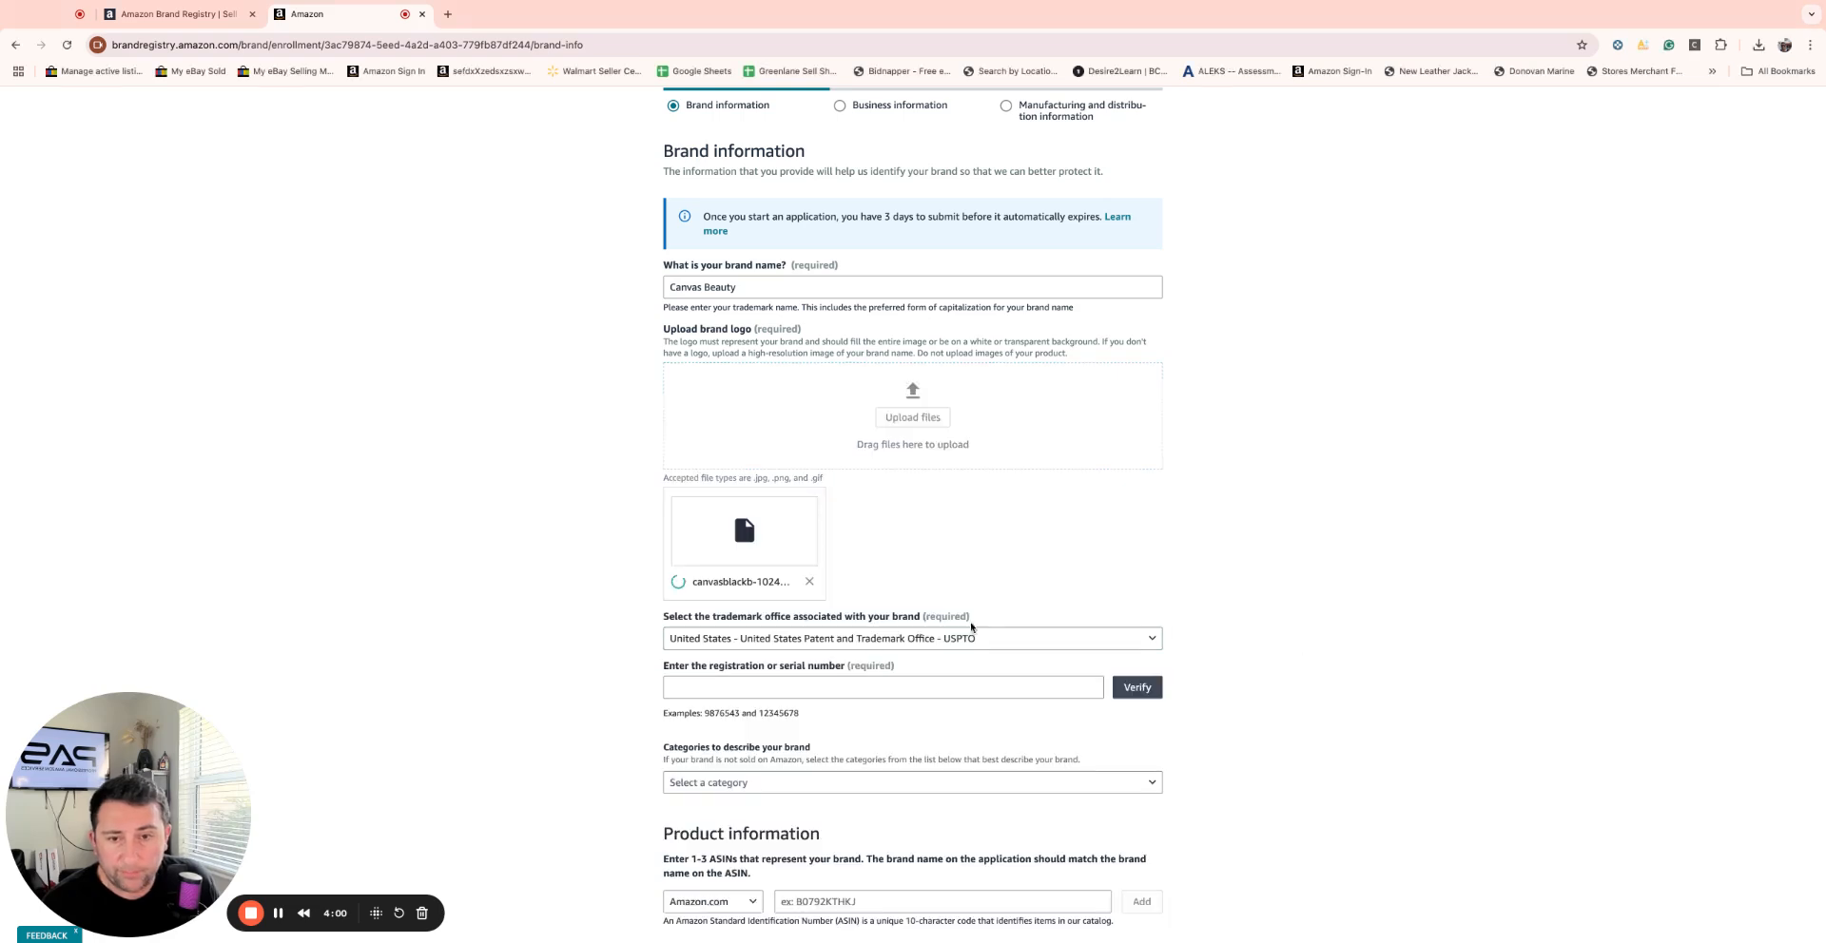
Enter the trademark serial number 98701796 for the USPTO office and verify it
scroll(845, 609, down, 2)
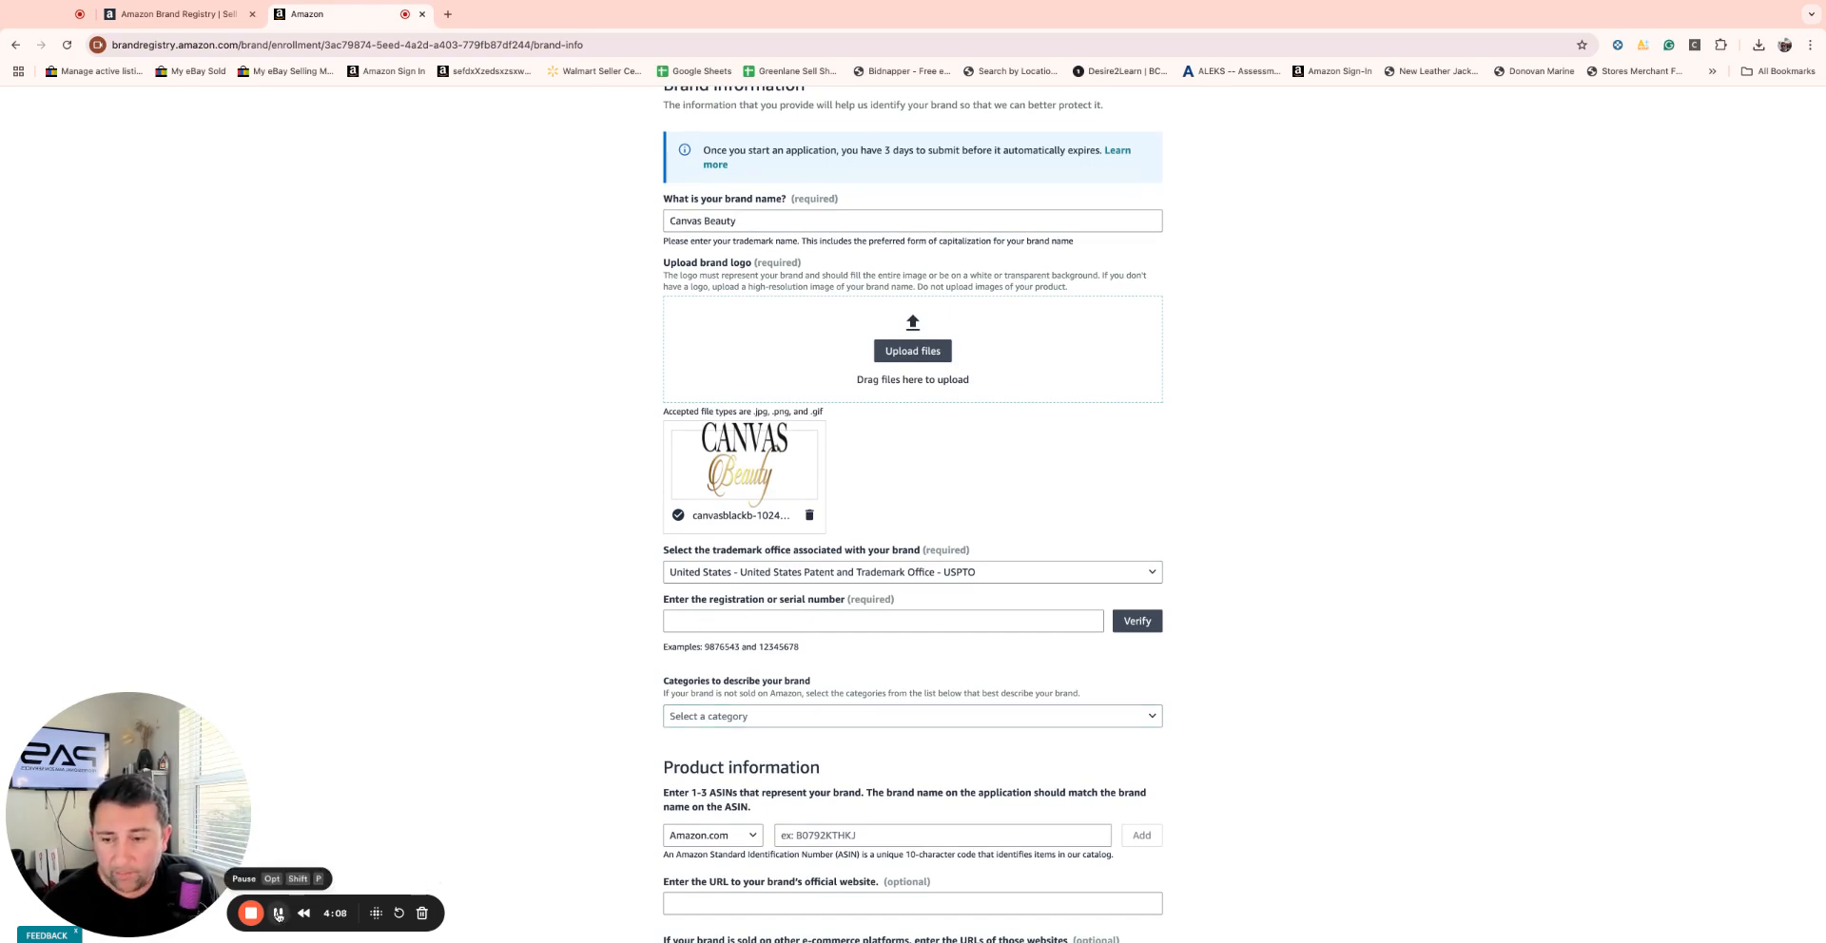
click(771, 625)
key(super+v)
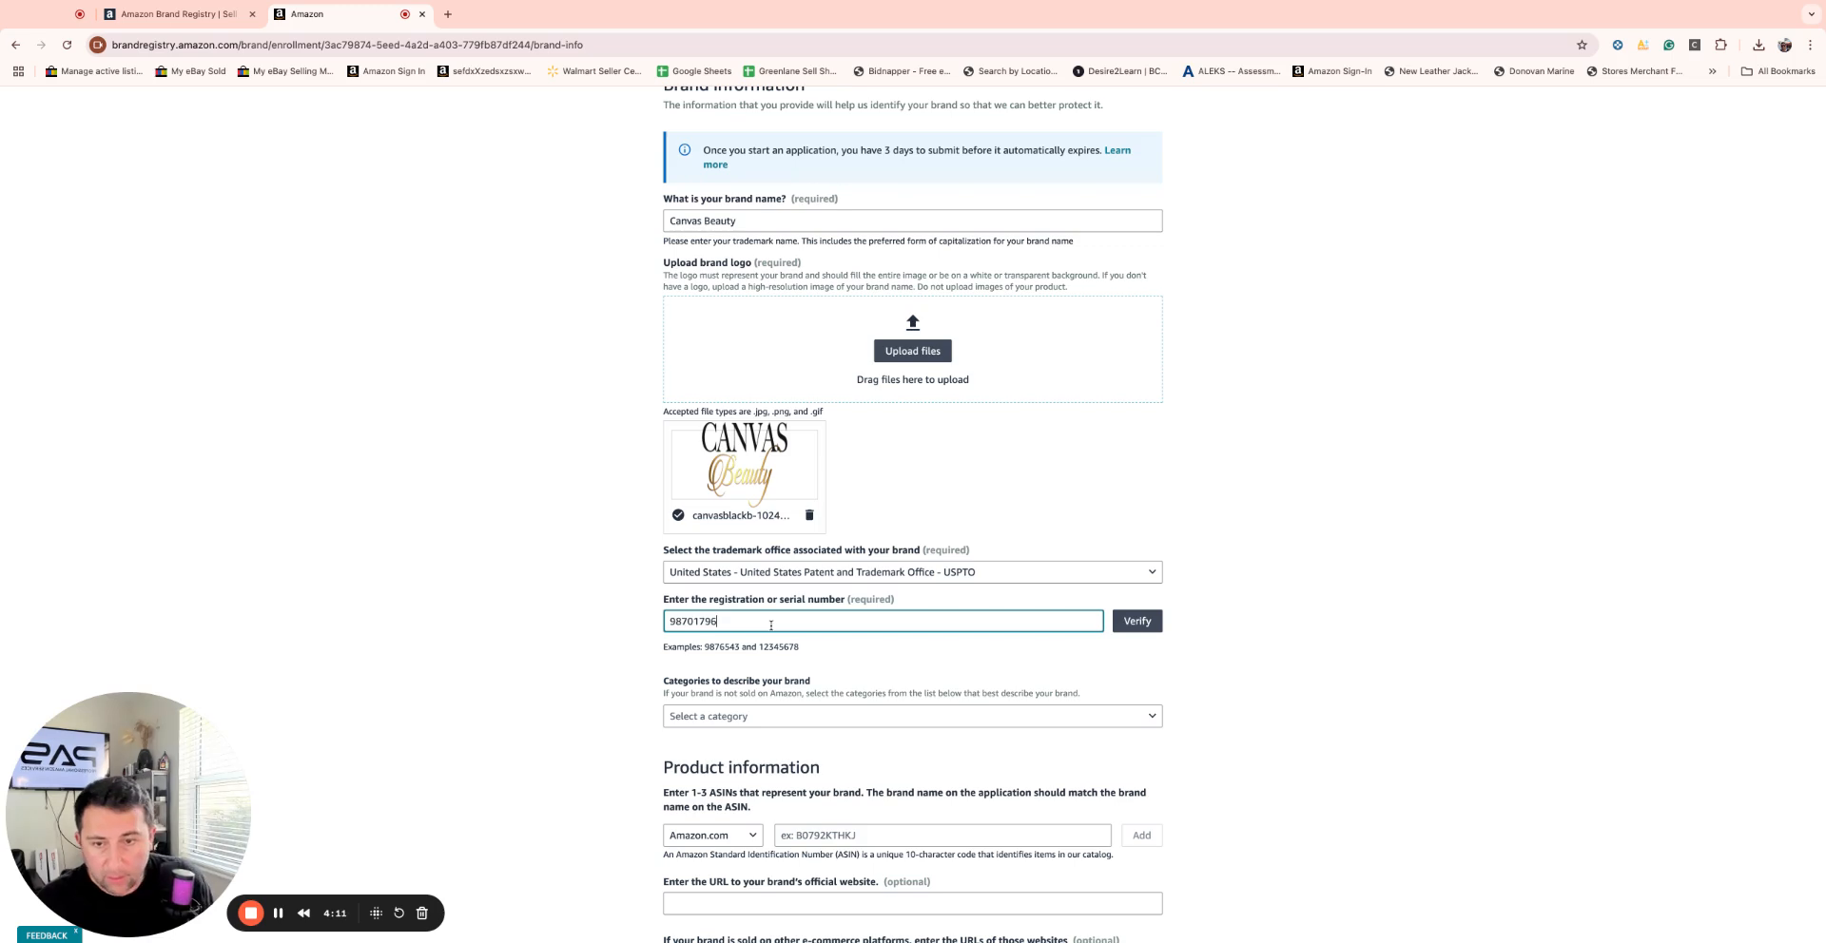
click(1139, 625)
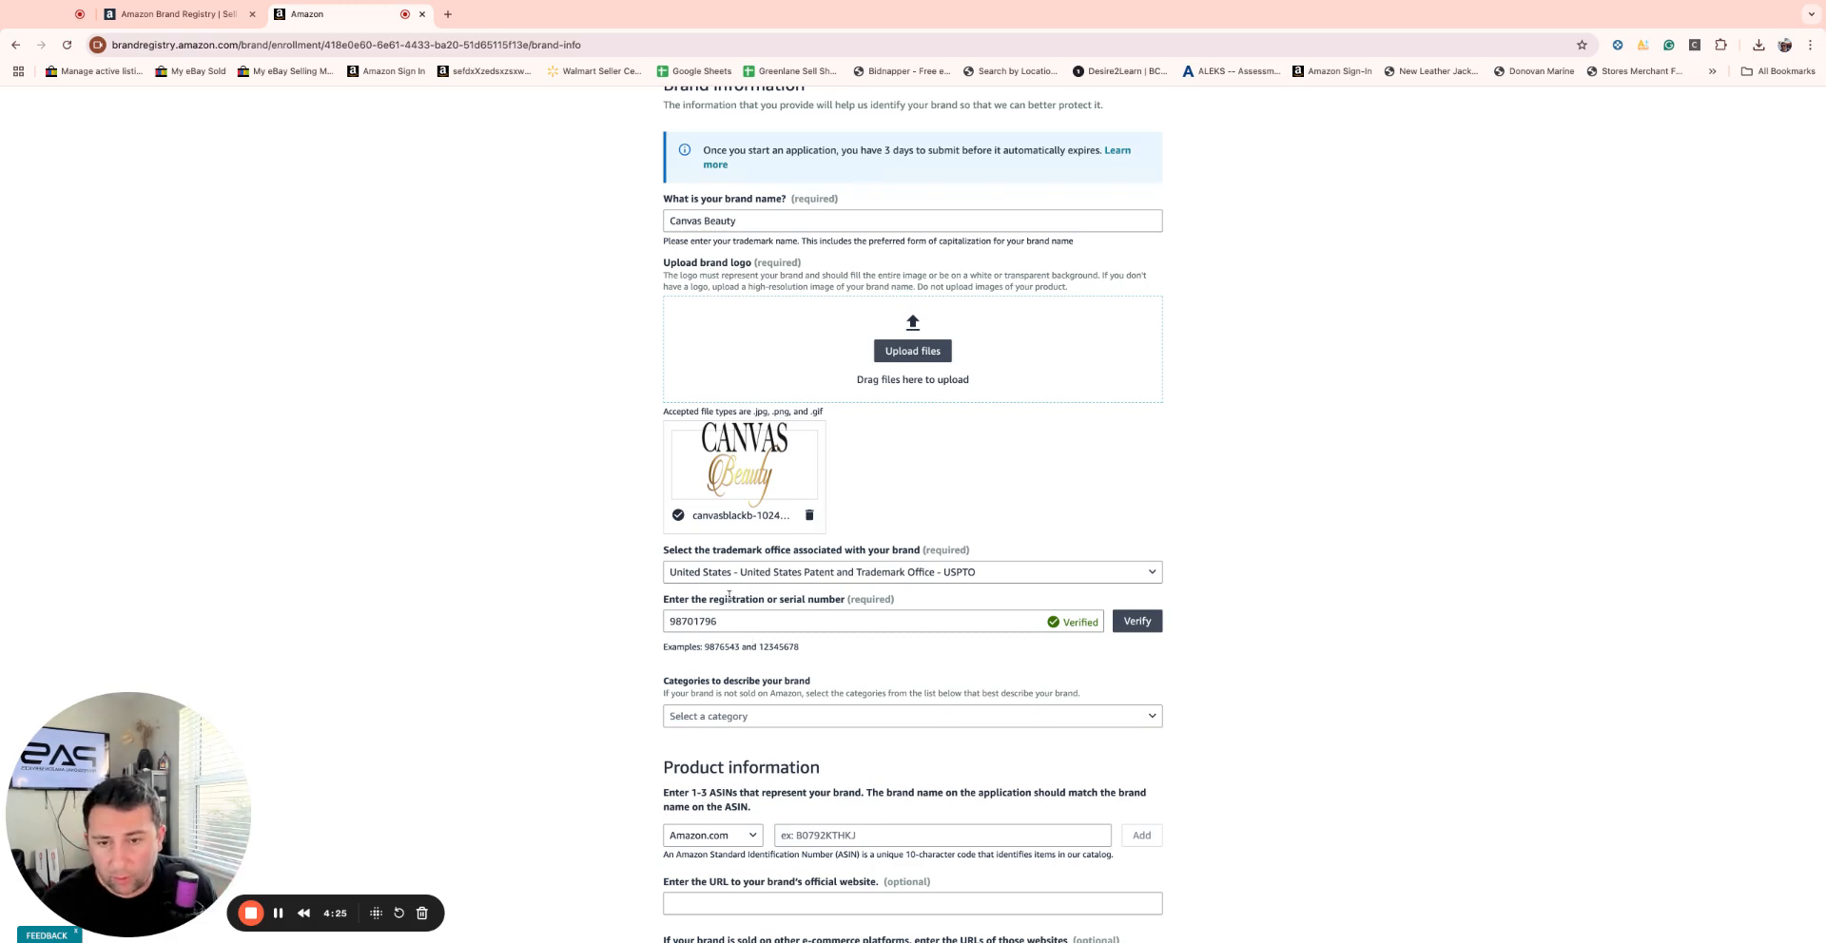
Choose Beauty as the category that describes the brand
scroll(723, 632, down, 2)
click(724, 638)
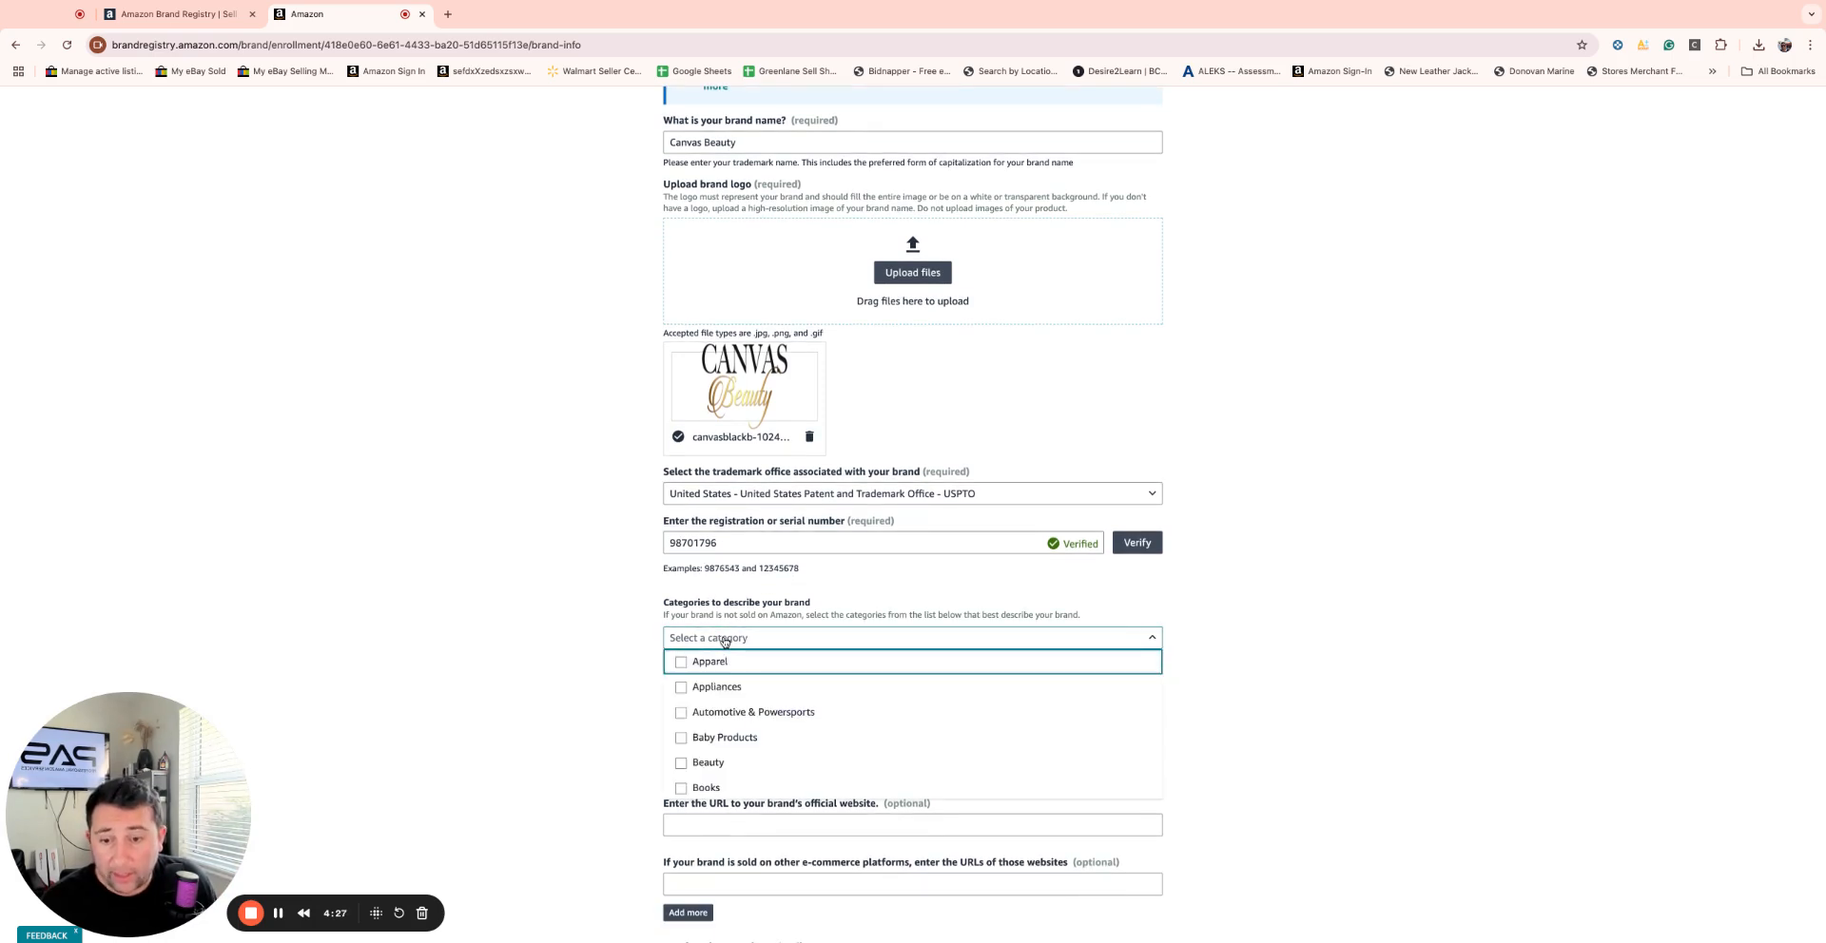
click(680, 763)
click(582, 748)
scroll(583, 747, down, 3)
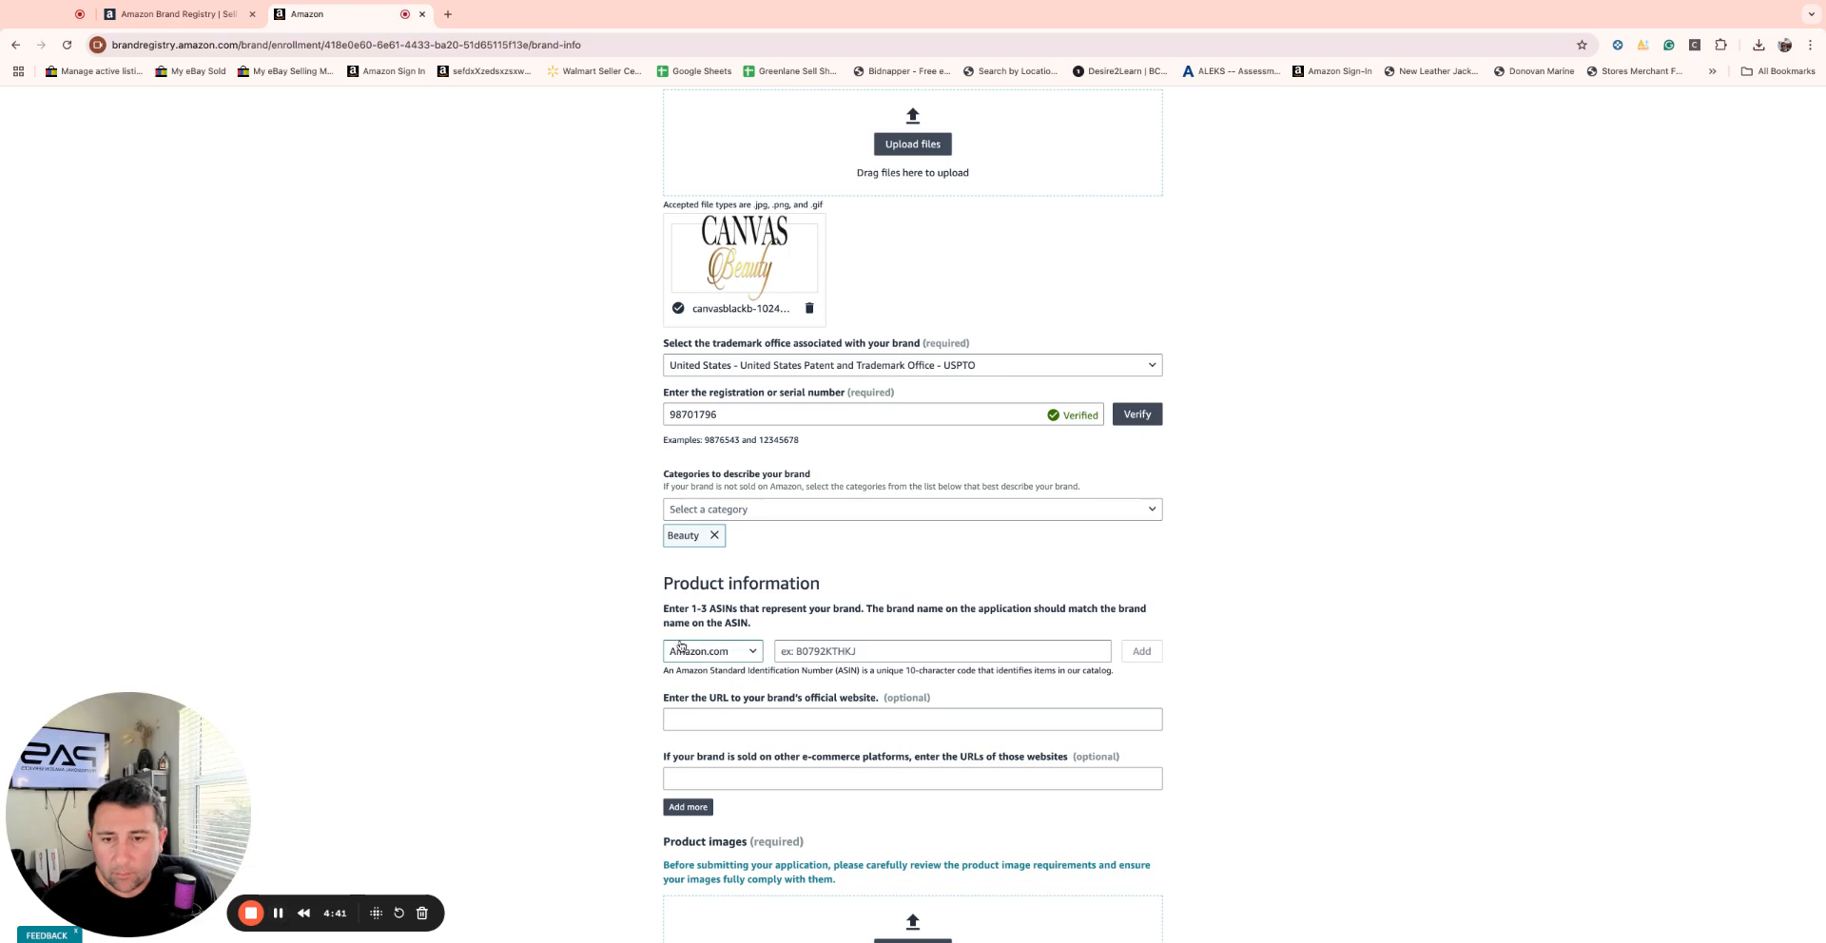
click(728, 720)
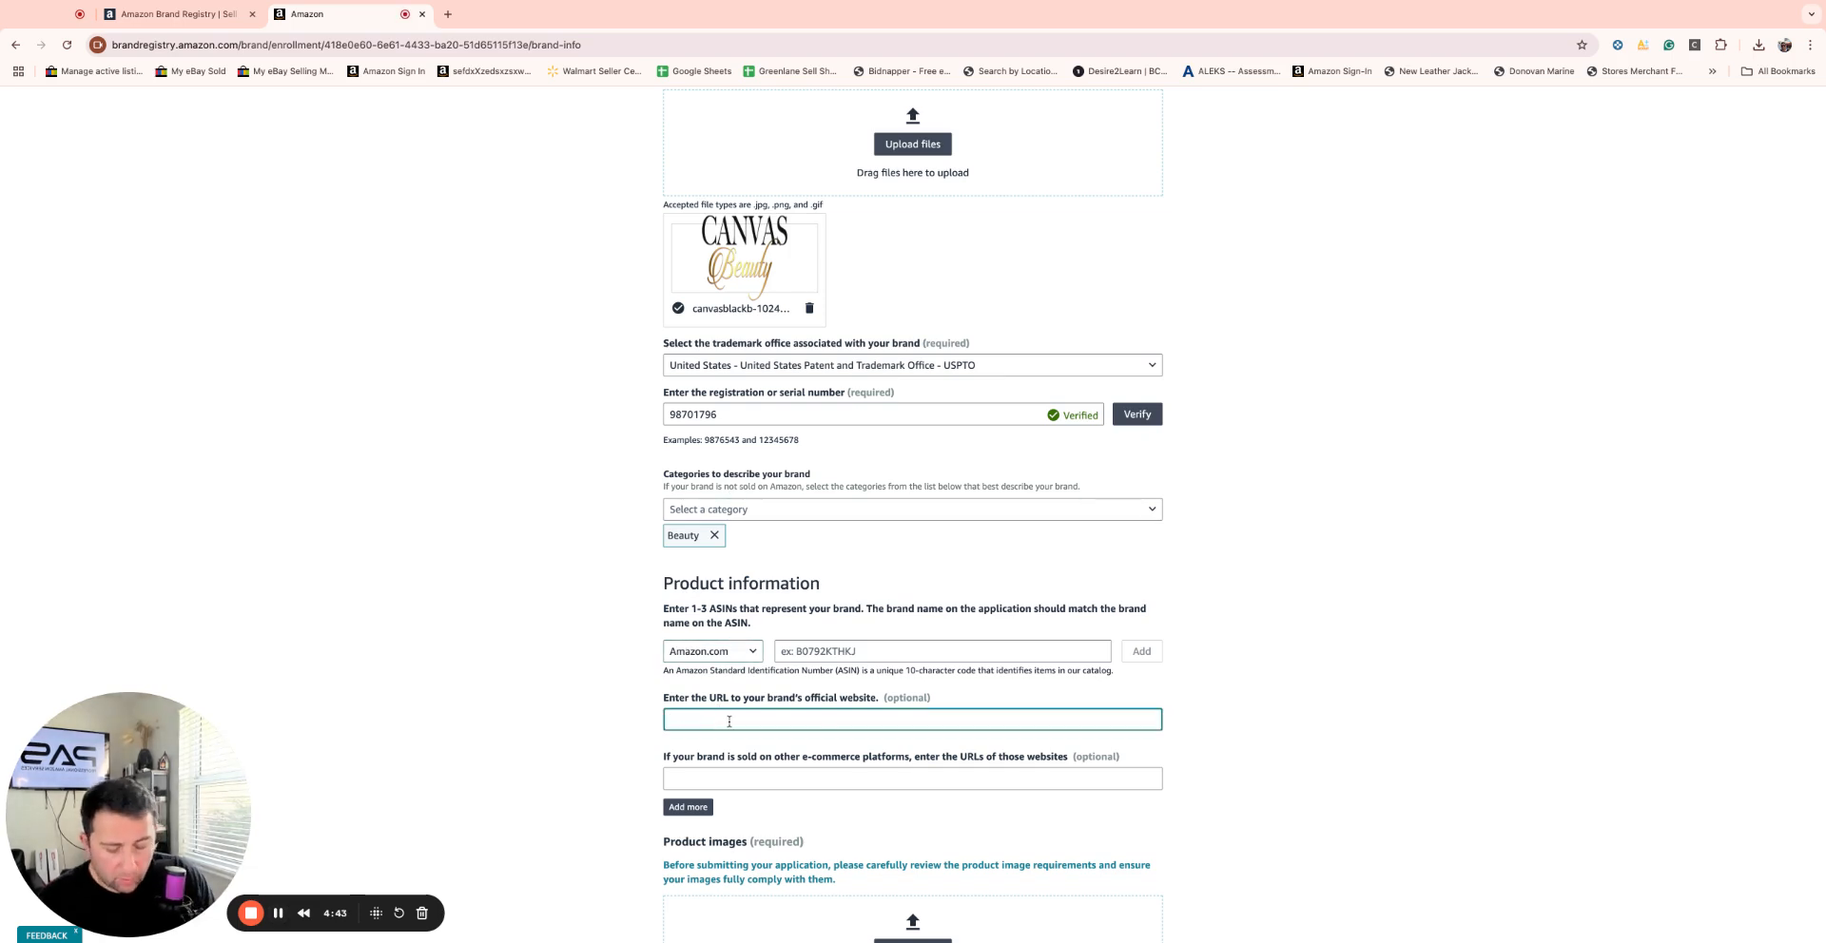
text(https://canvasbeautybrand.com/)
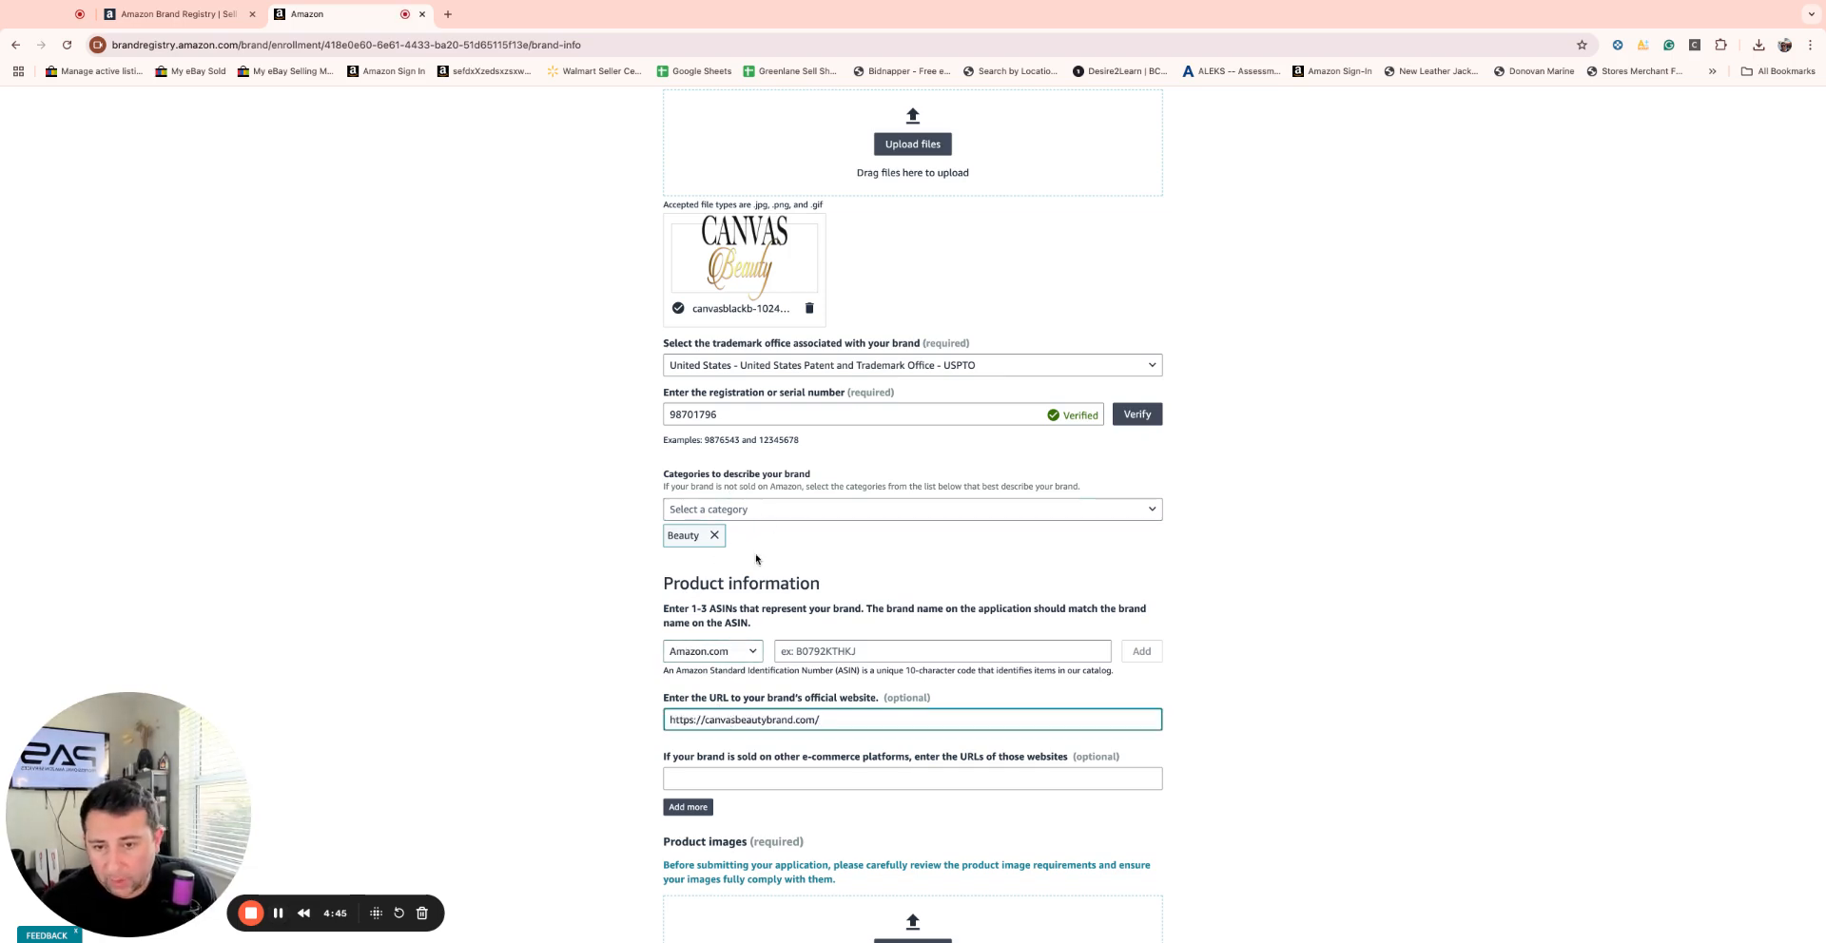
Upload FullSizeRender.jpeg as the product image and continue to the business information stage
scroll(780, 495, down, 3)
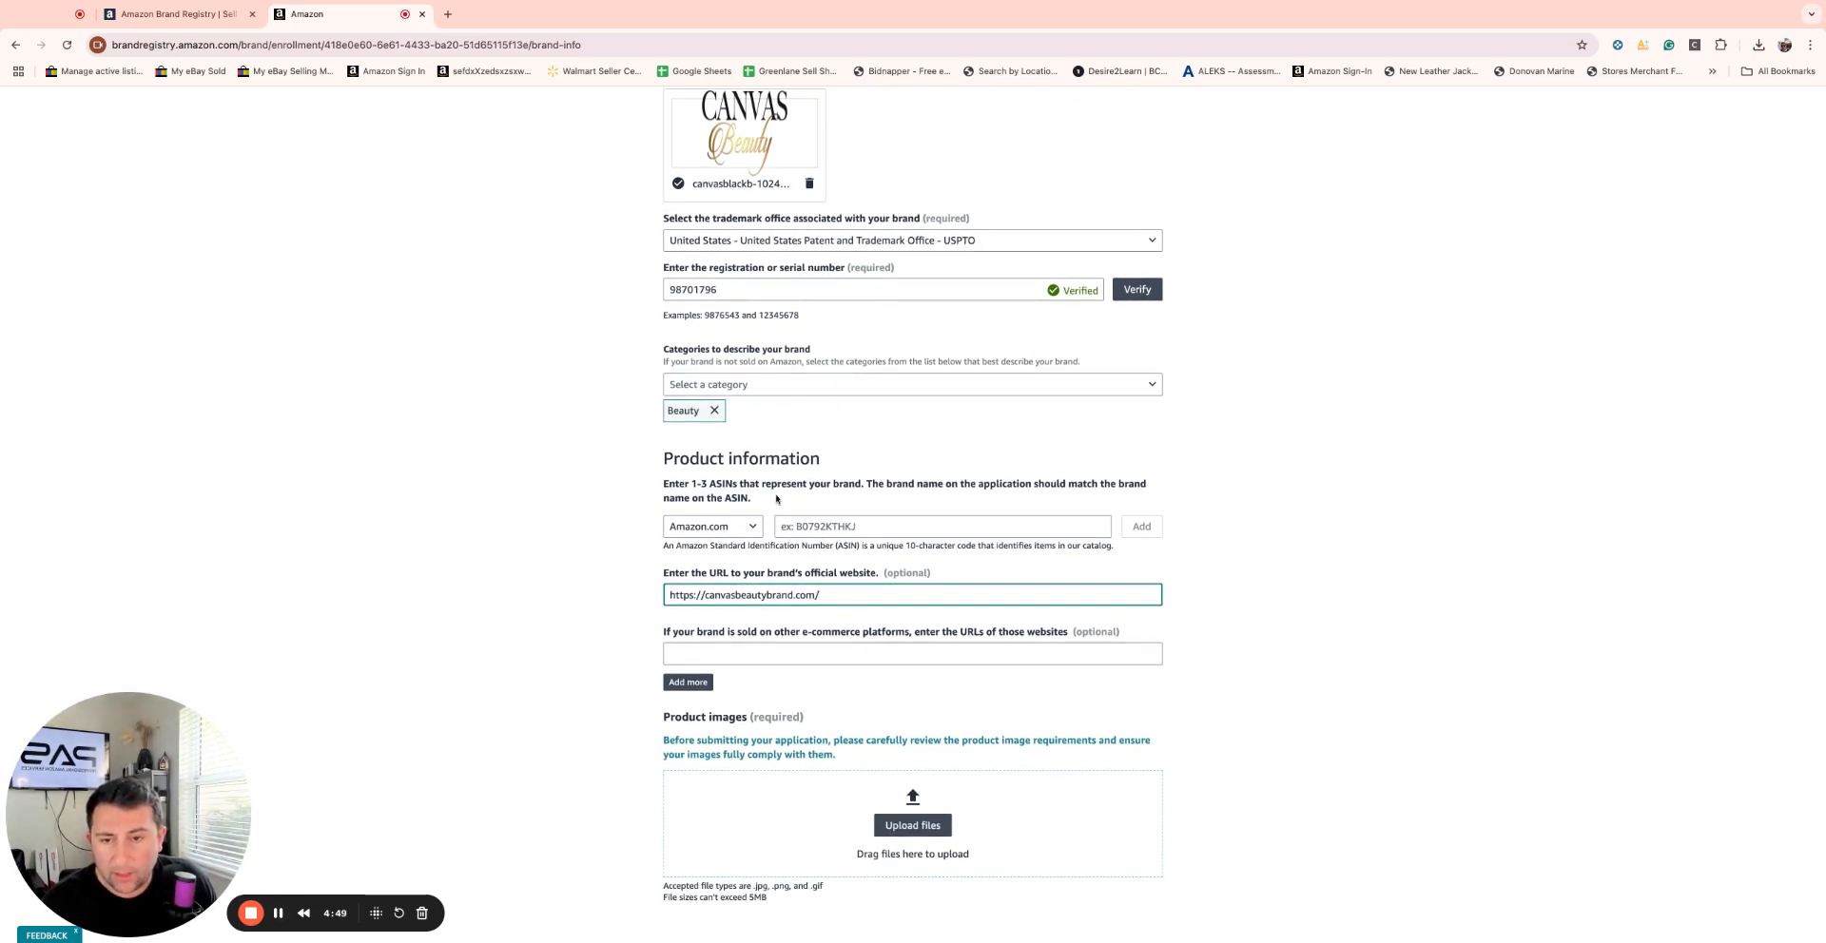
scroll(778, 501, down, 2)
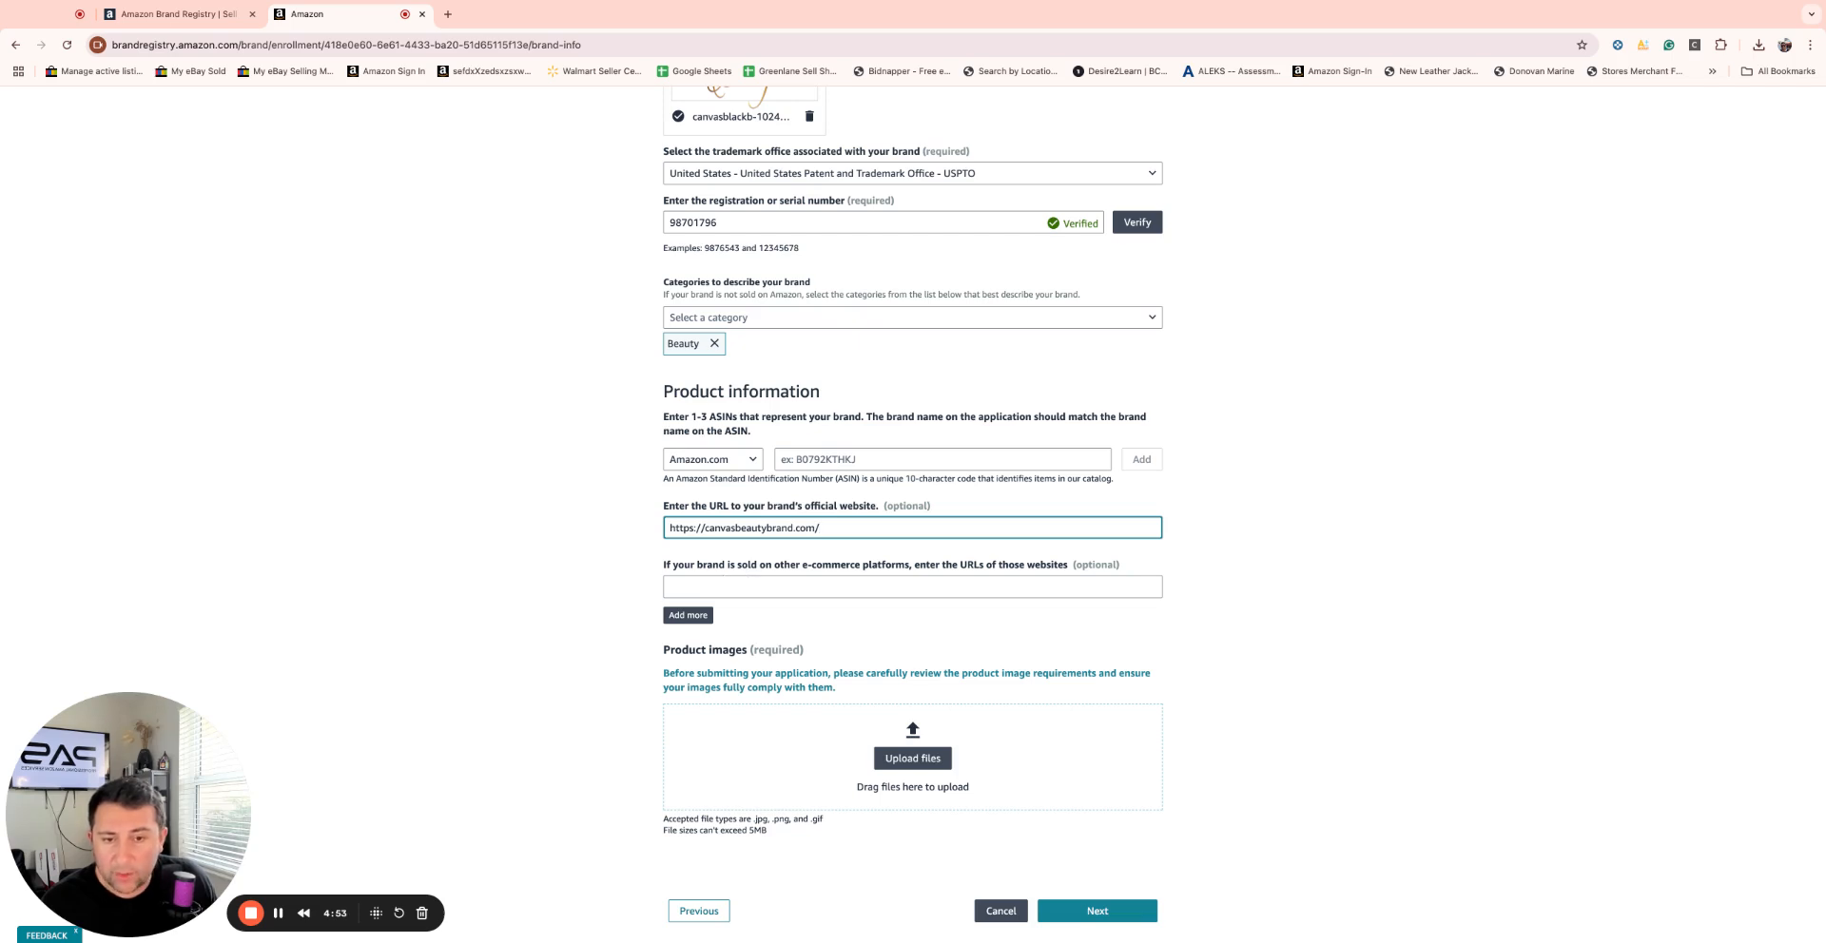
scroll(889, 587, down, 1)
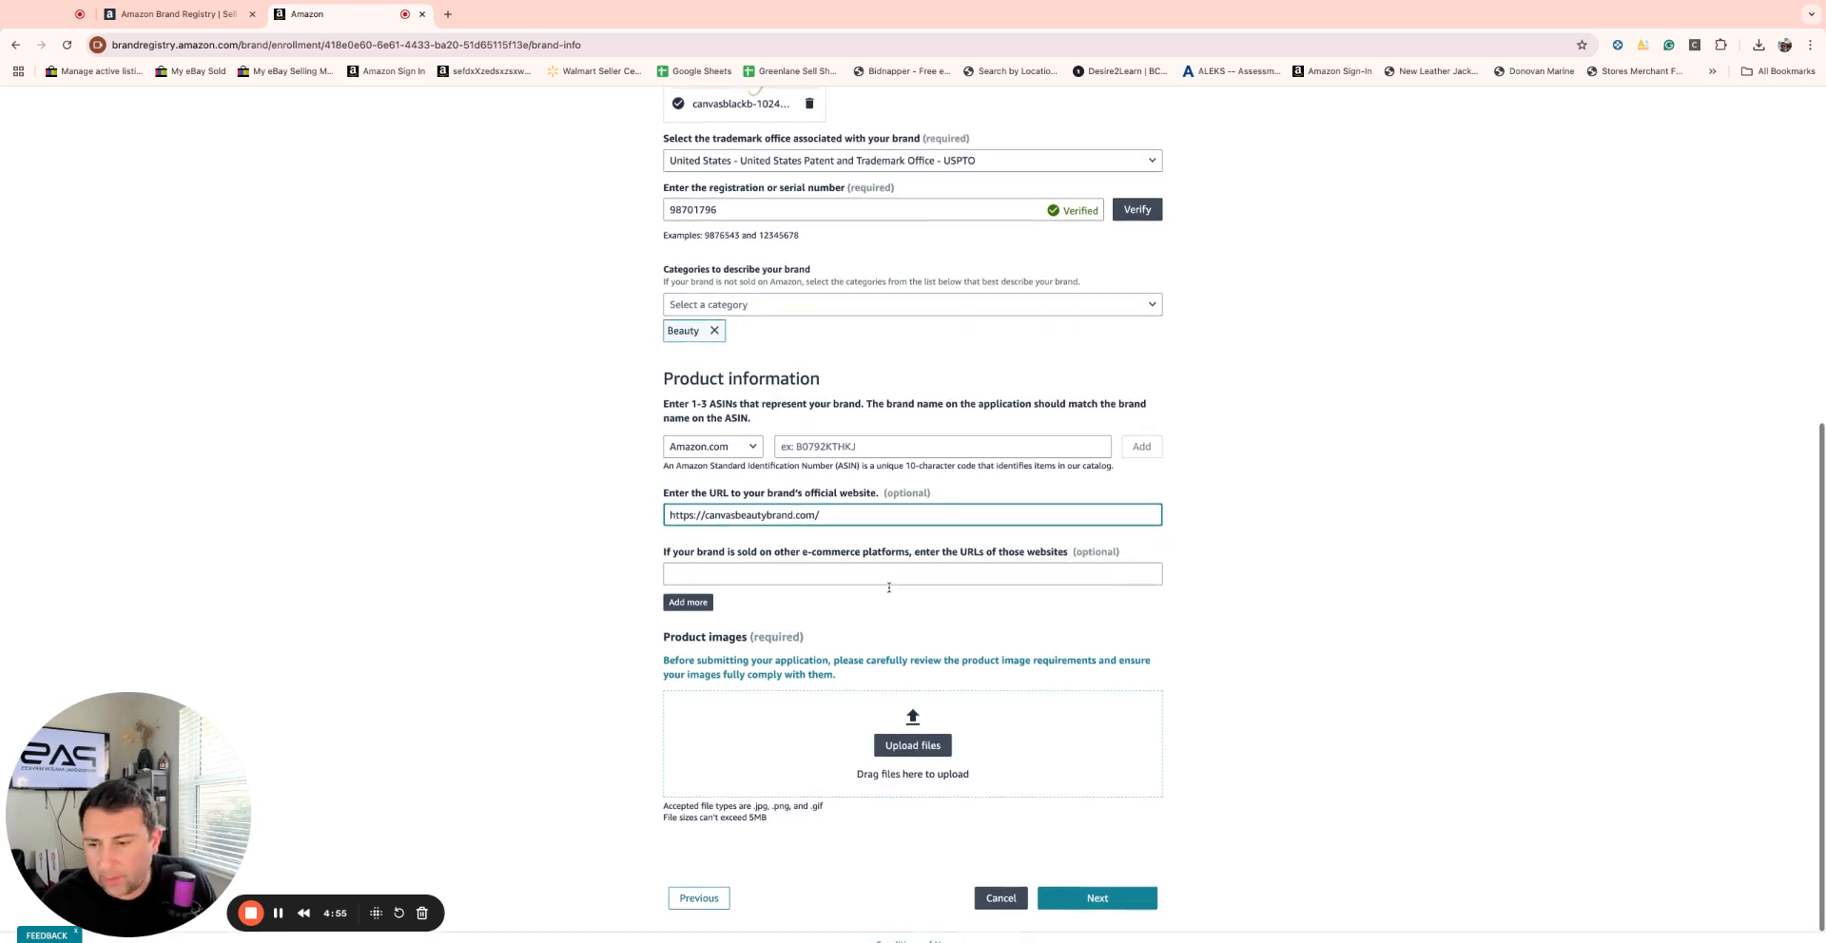
scroll(875, 579, down, 1)
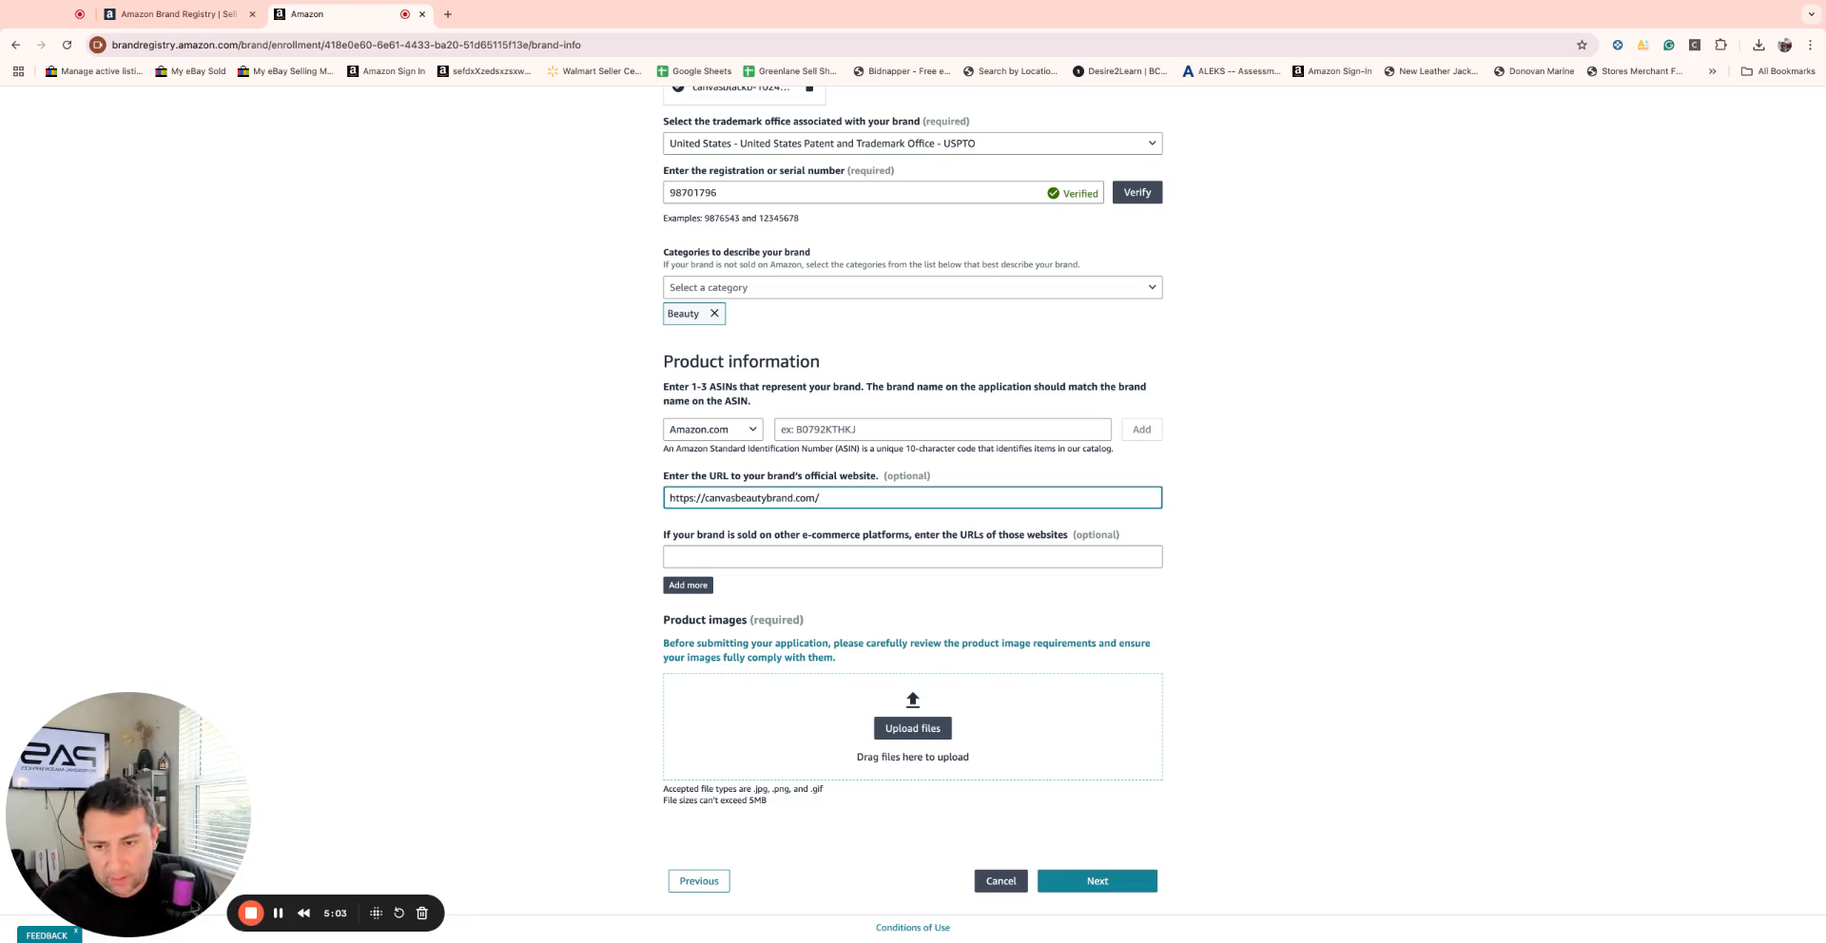
scroll(751, 204, up, 4)
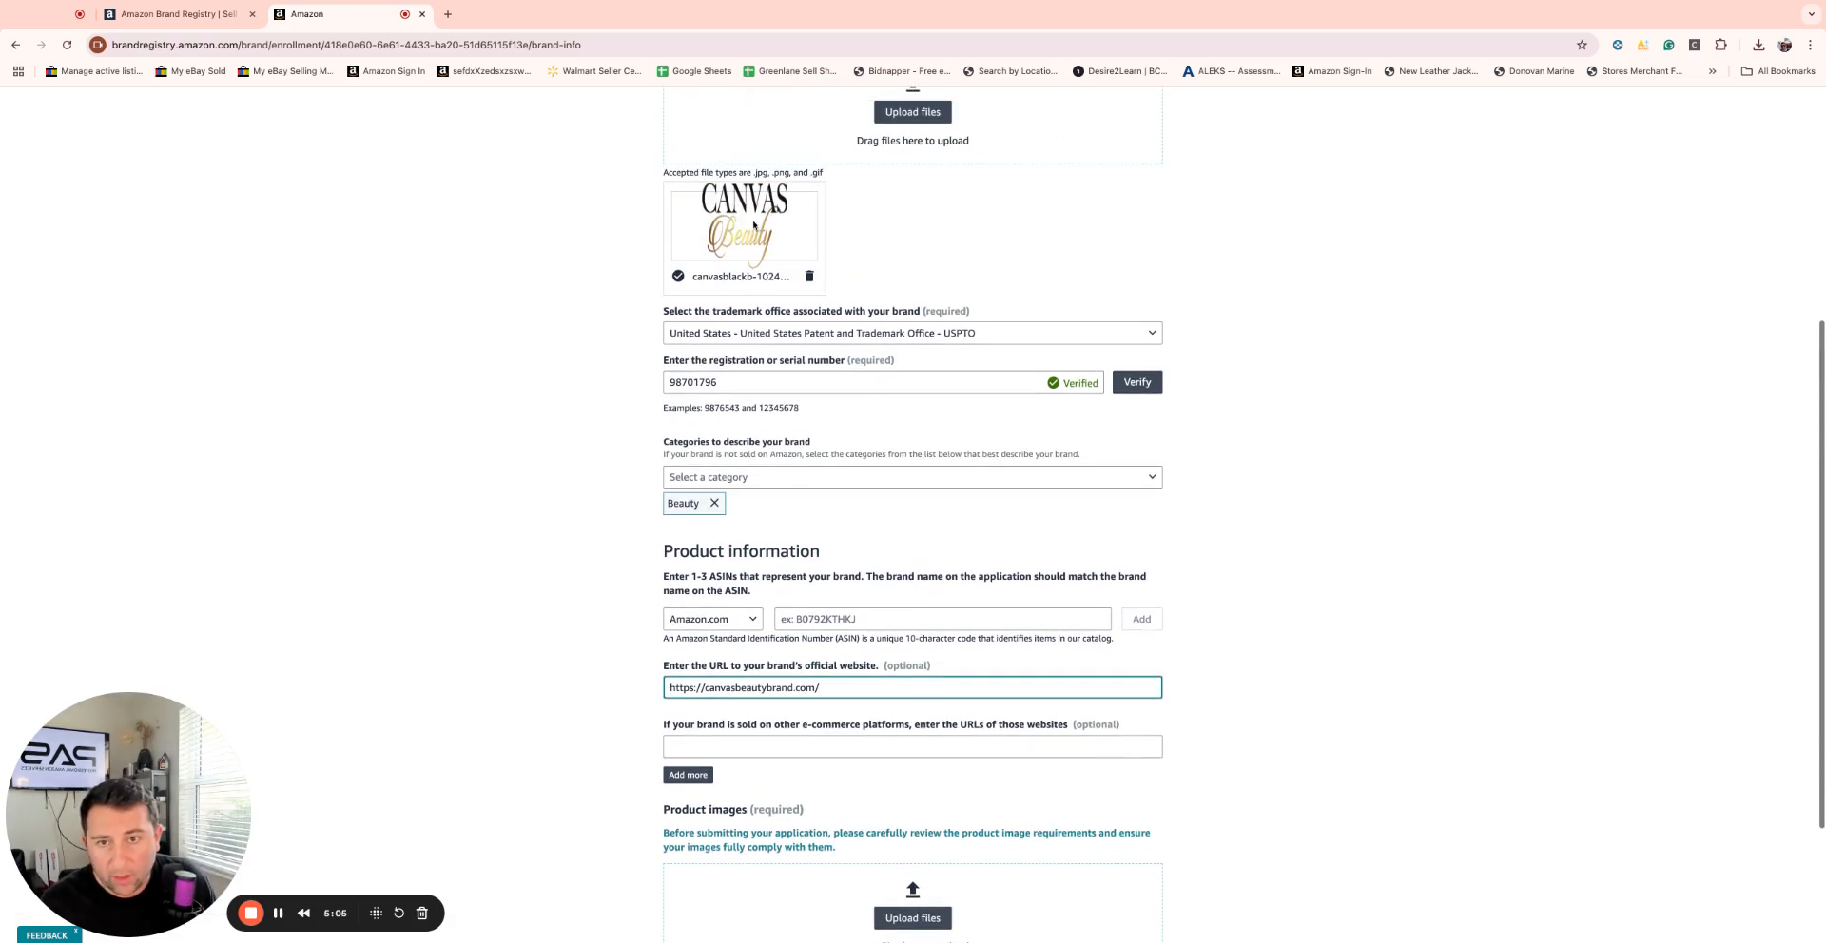
scroll(771, 220, down, 4)
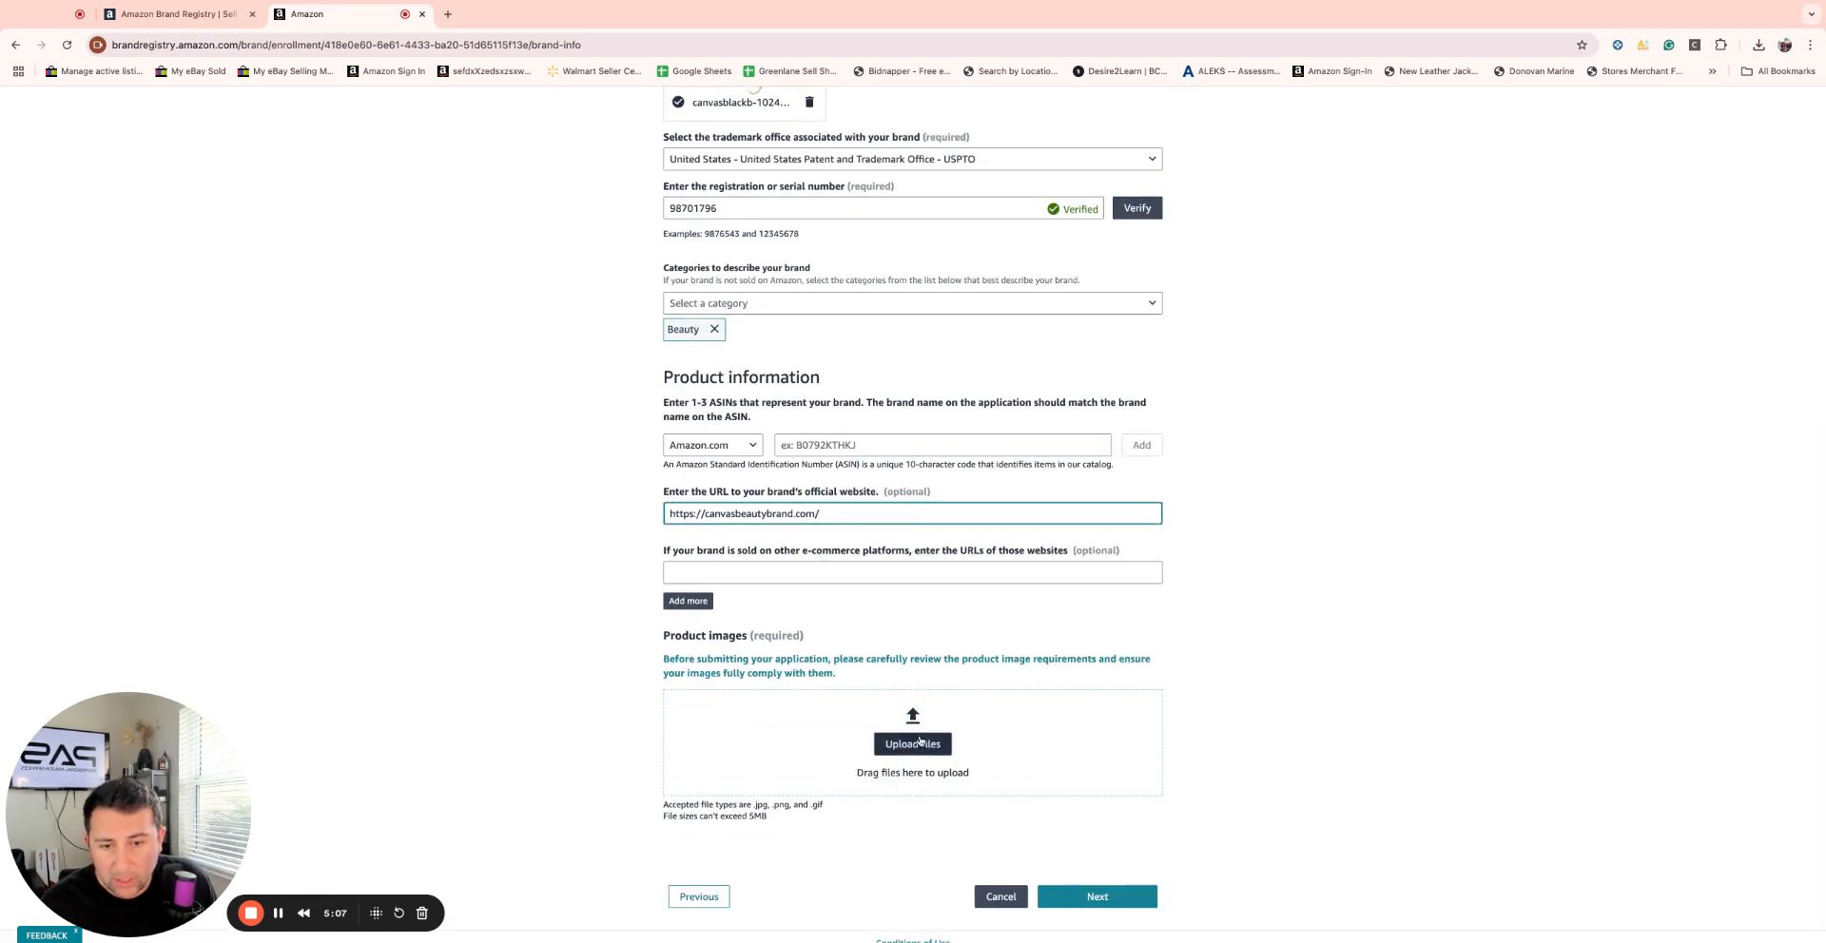
click(915, 750)
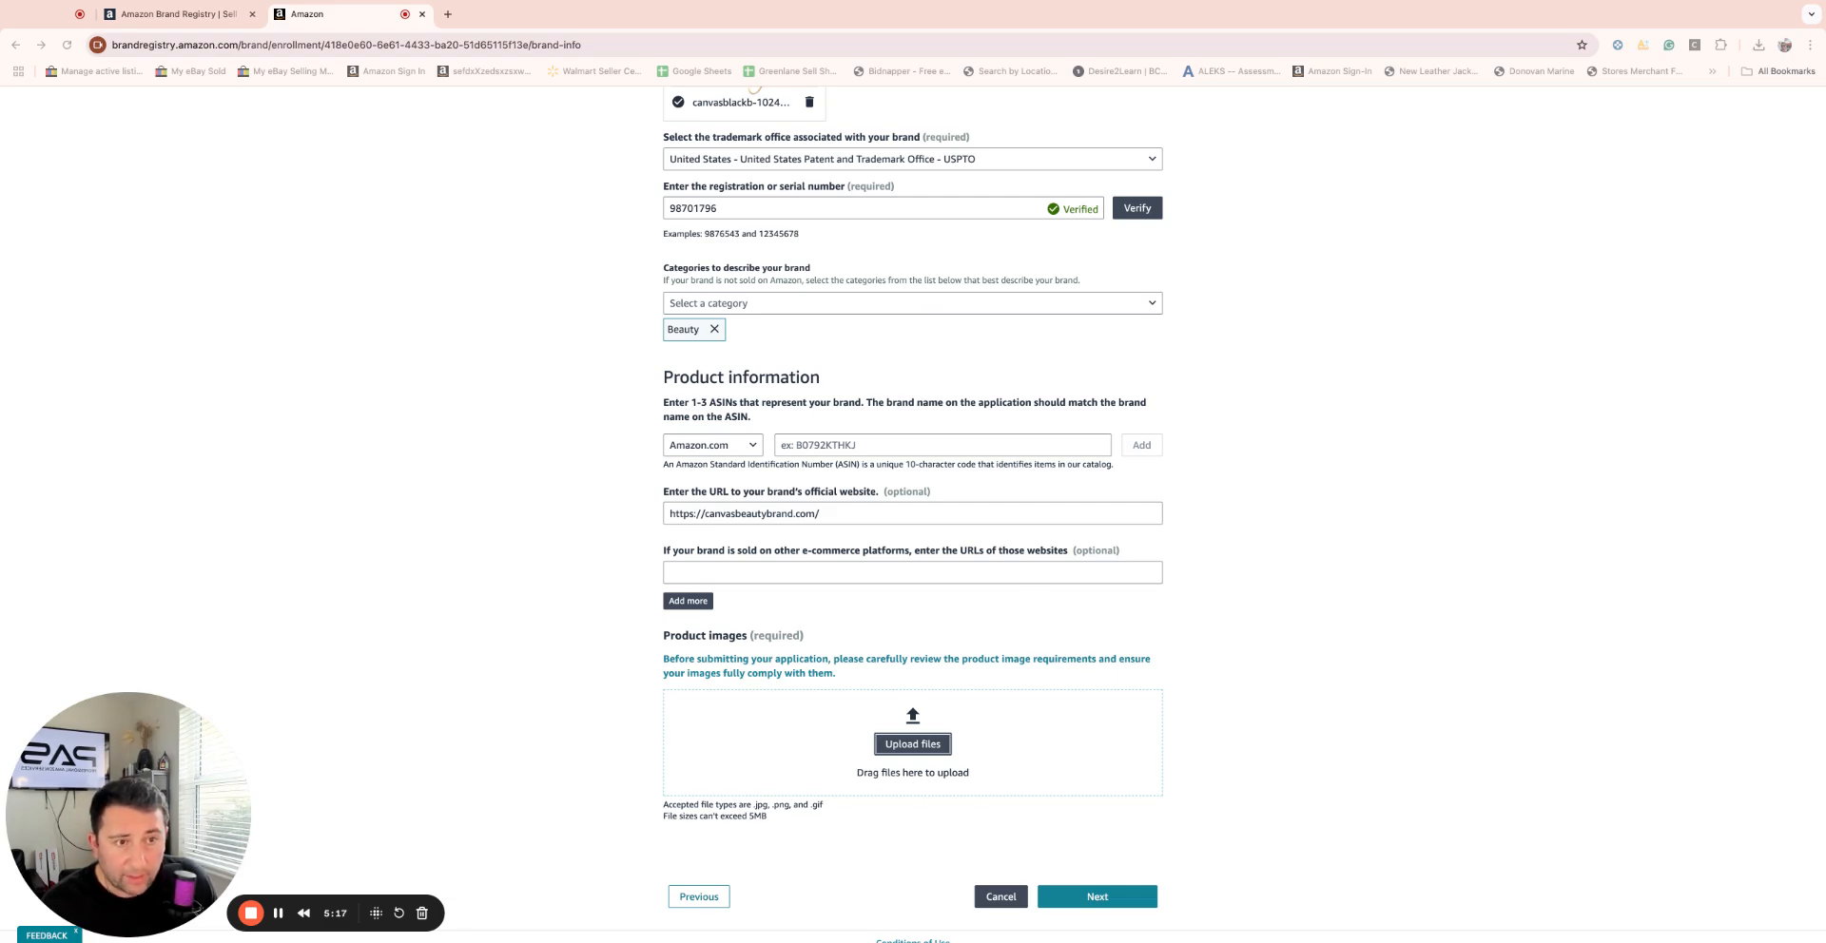
scroll(851, 741, down, 1)
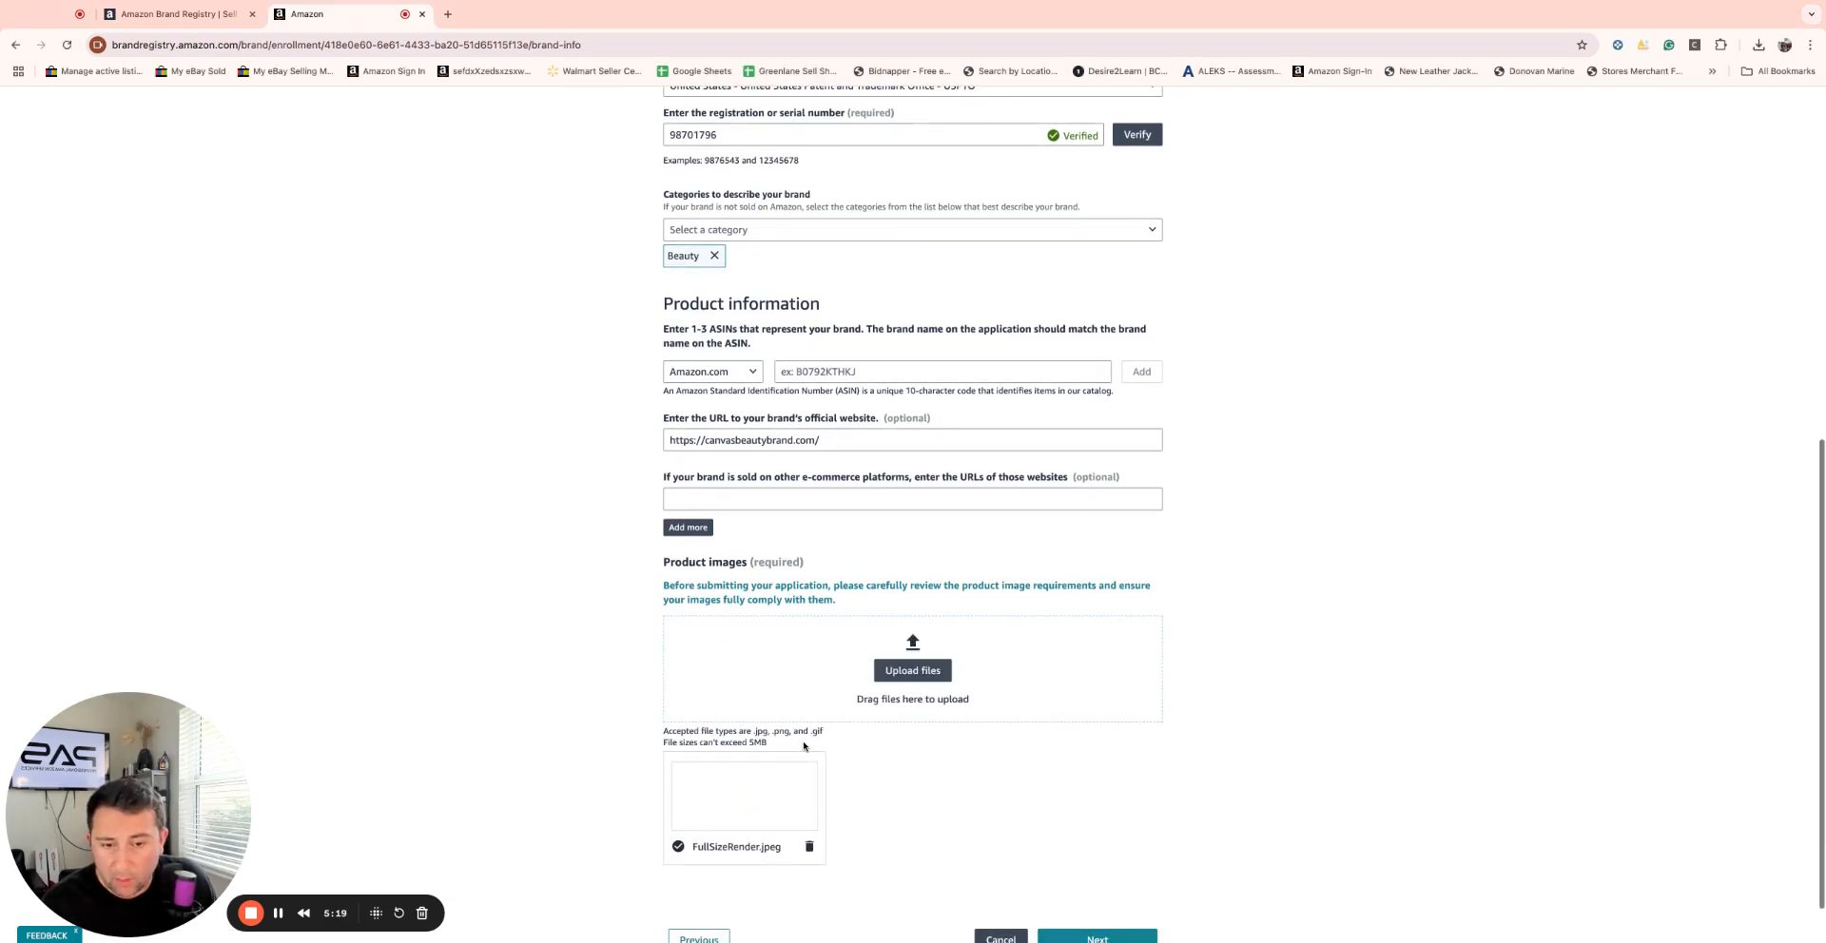
scroll(875, 739, down, 1)
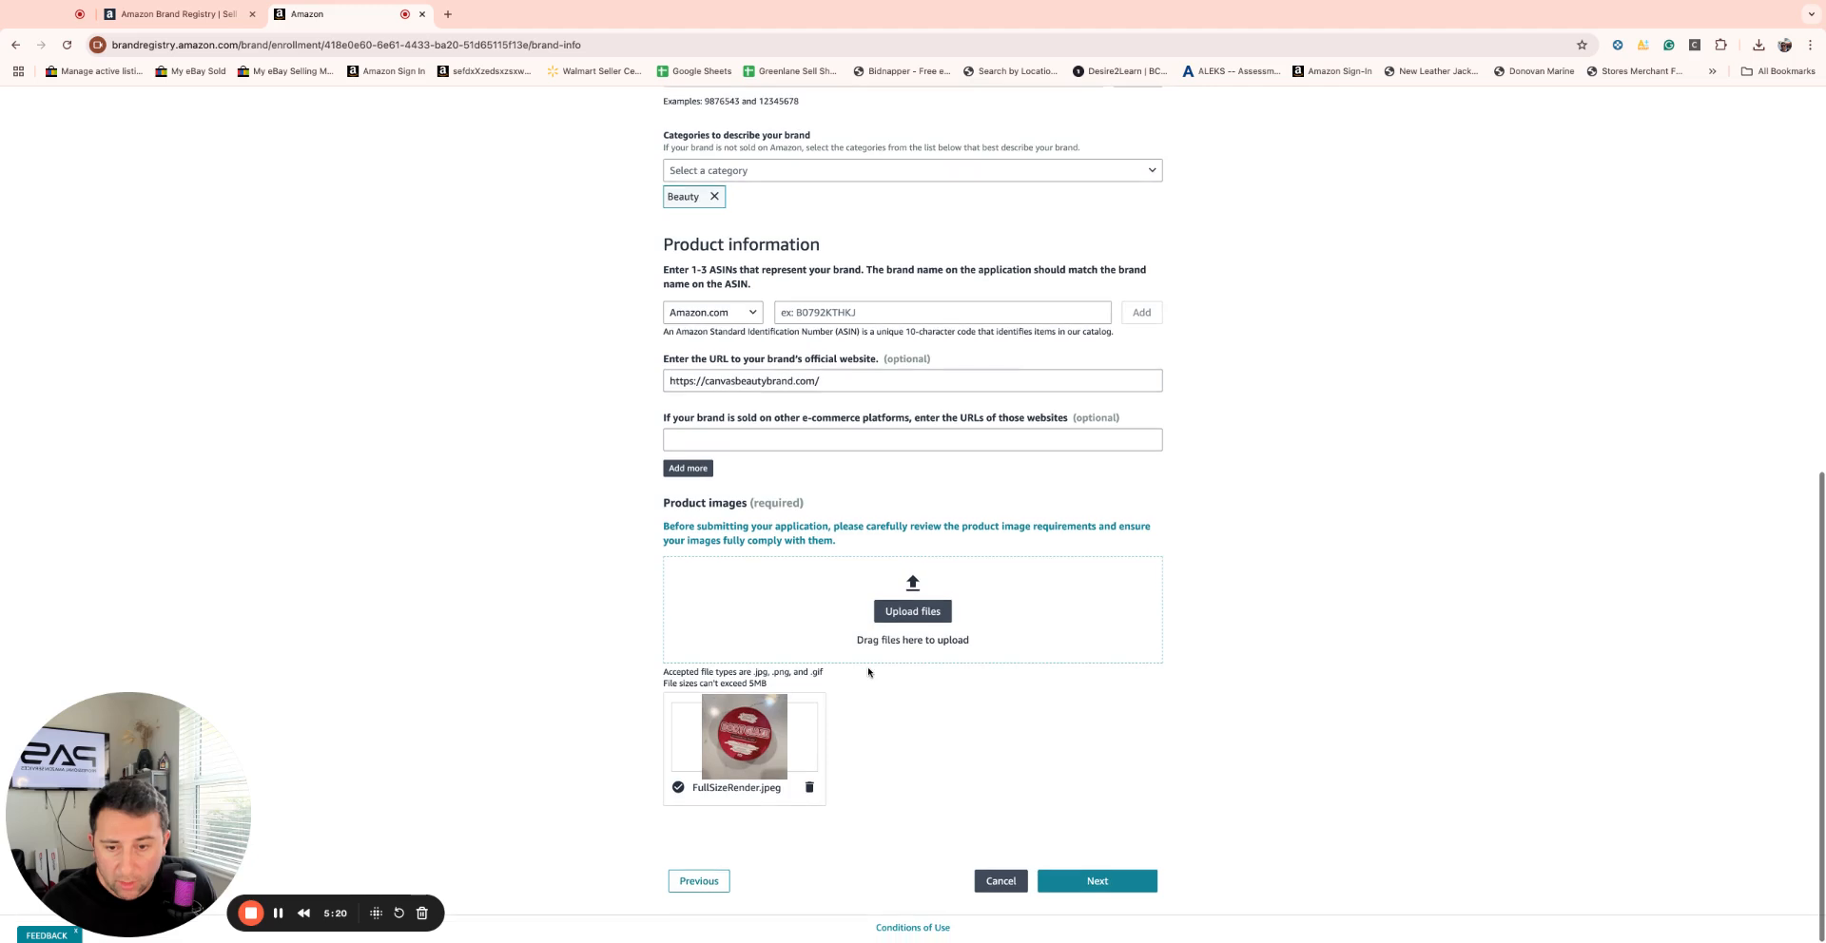
scroll(867, 665, down, 1)
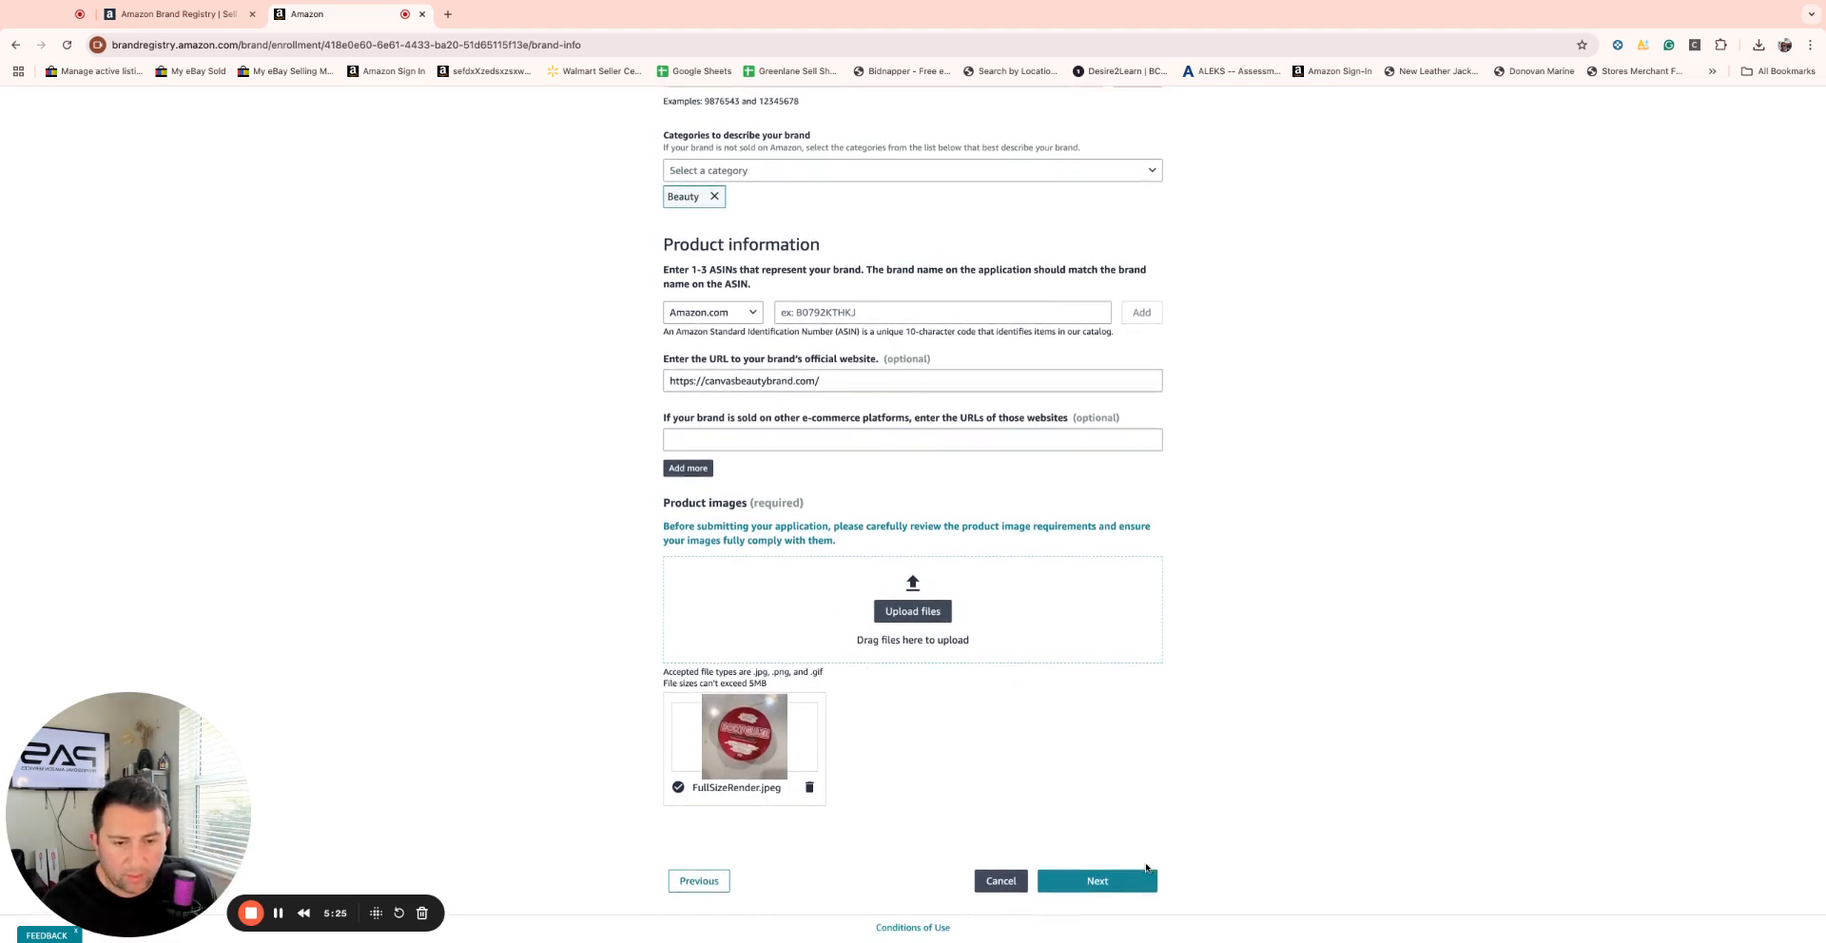
click(1101, 879)
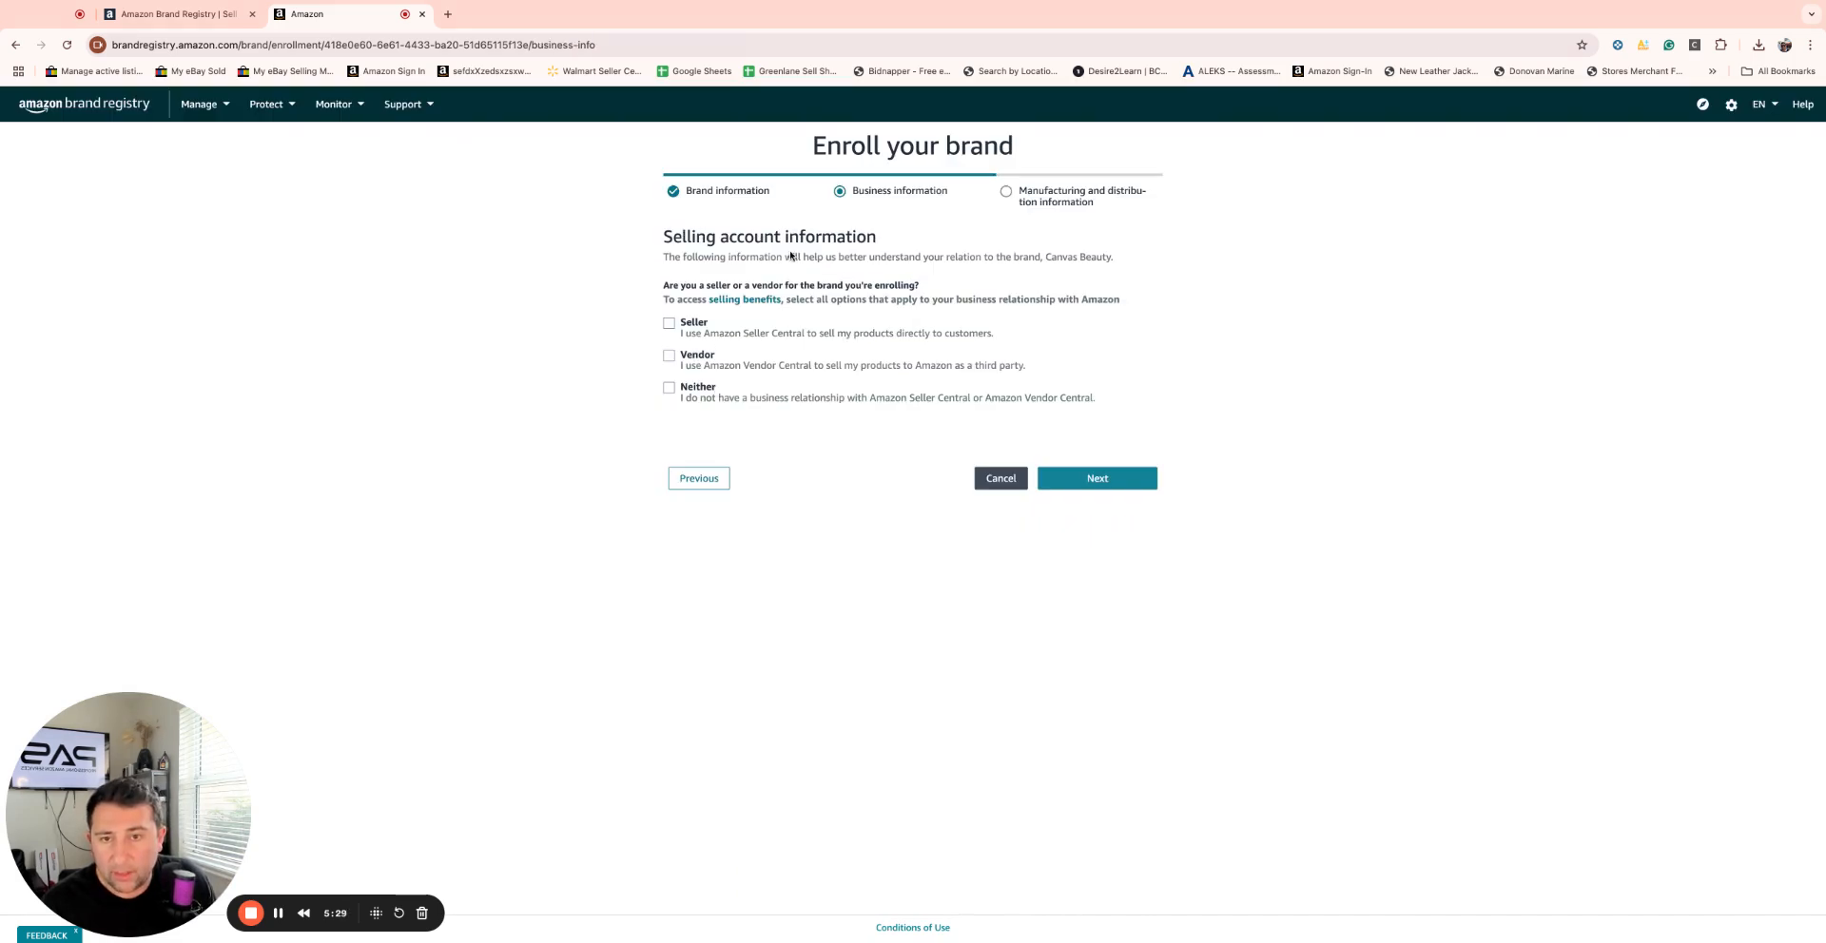
Identify as a seller using the CANVAS BEAUTY BRAND selling account and continue to the manufacturing and distribution stage
click(669, 323)
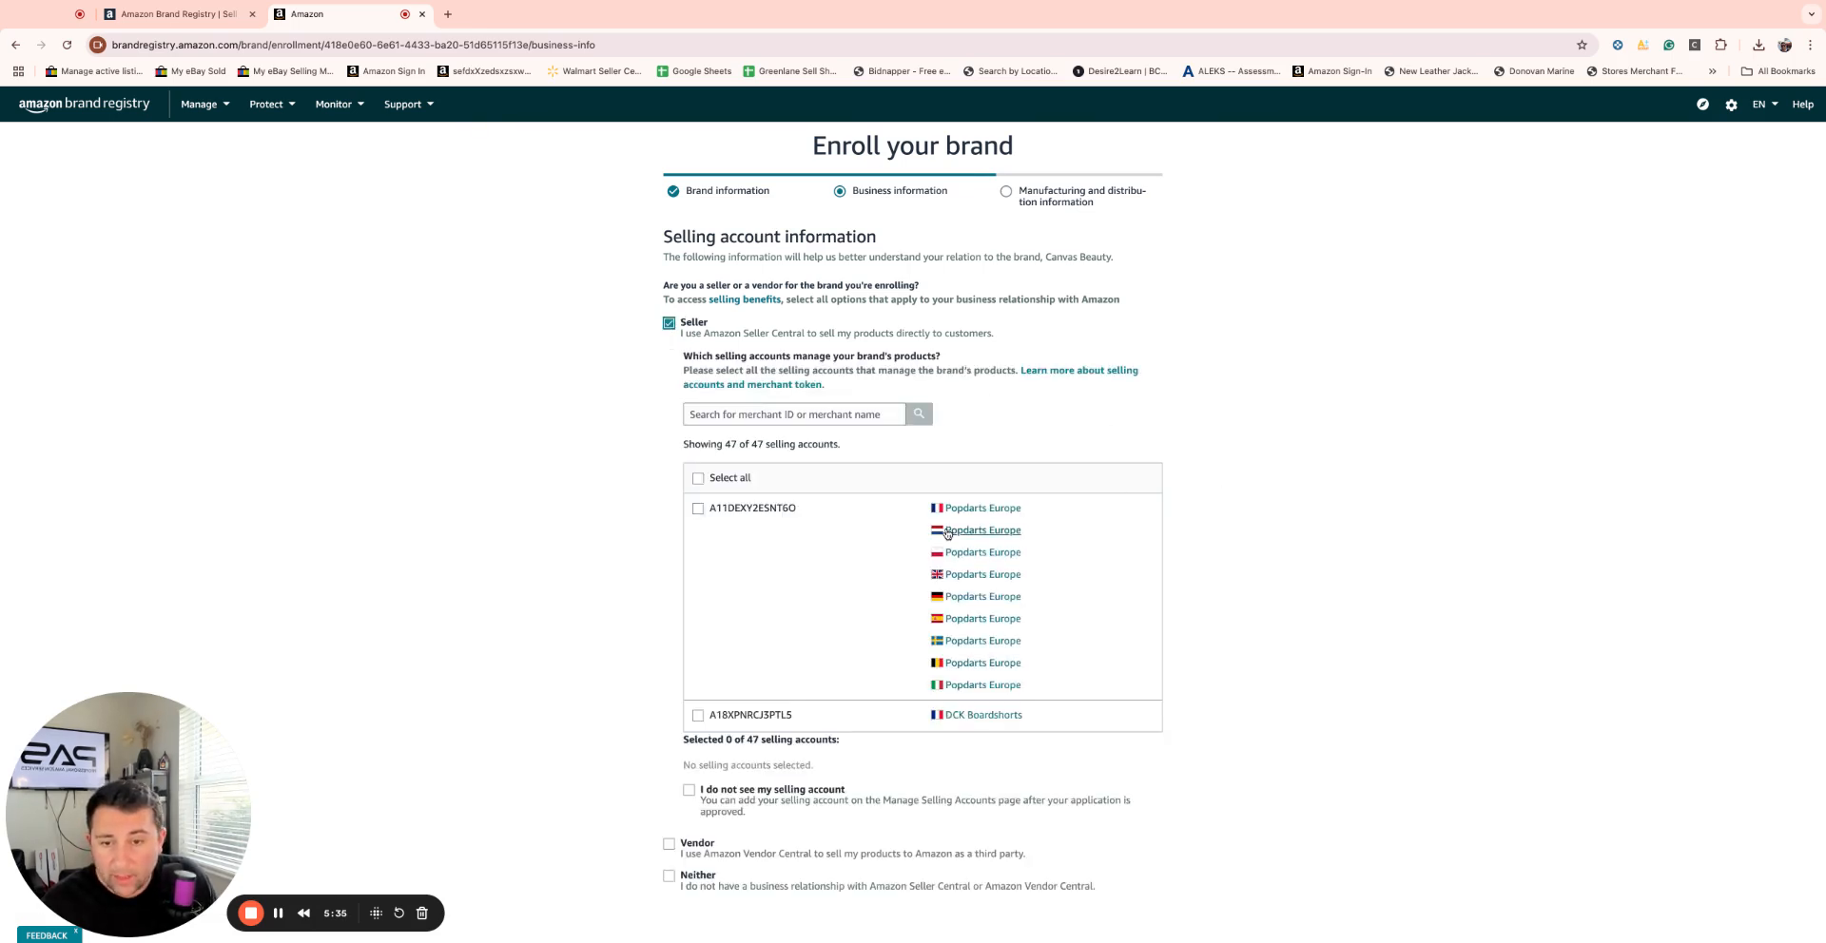
scroll(946, 535, down, 5)
scroll(946, 534, down, 6)
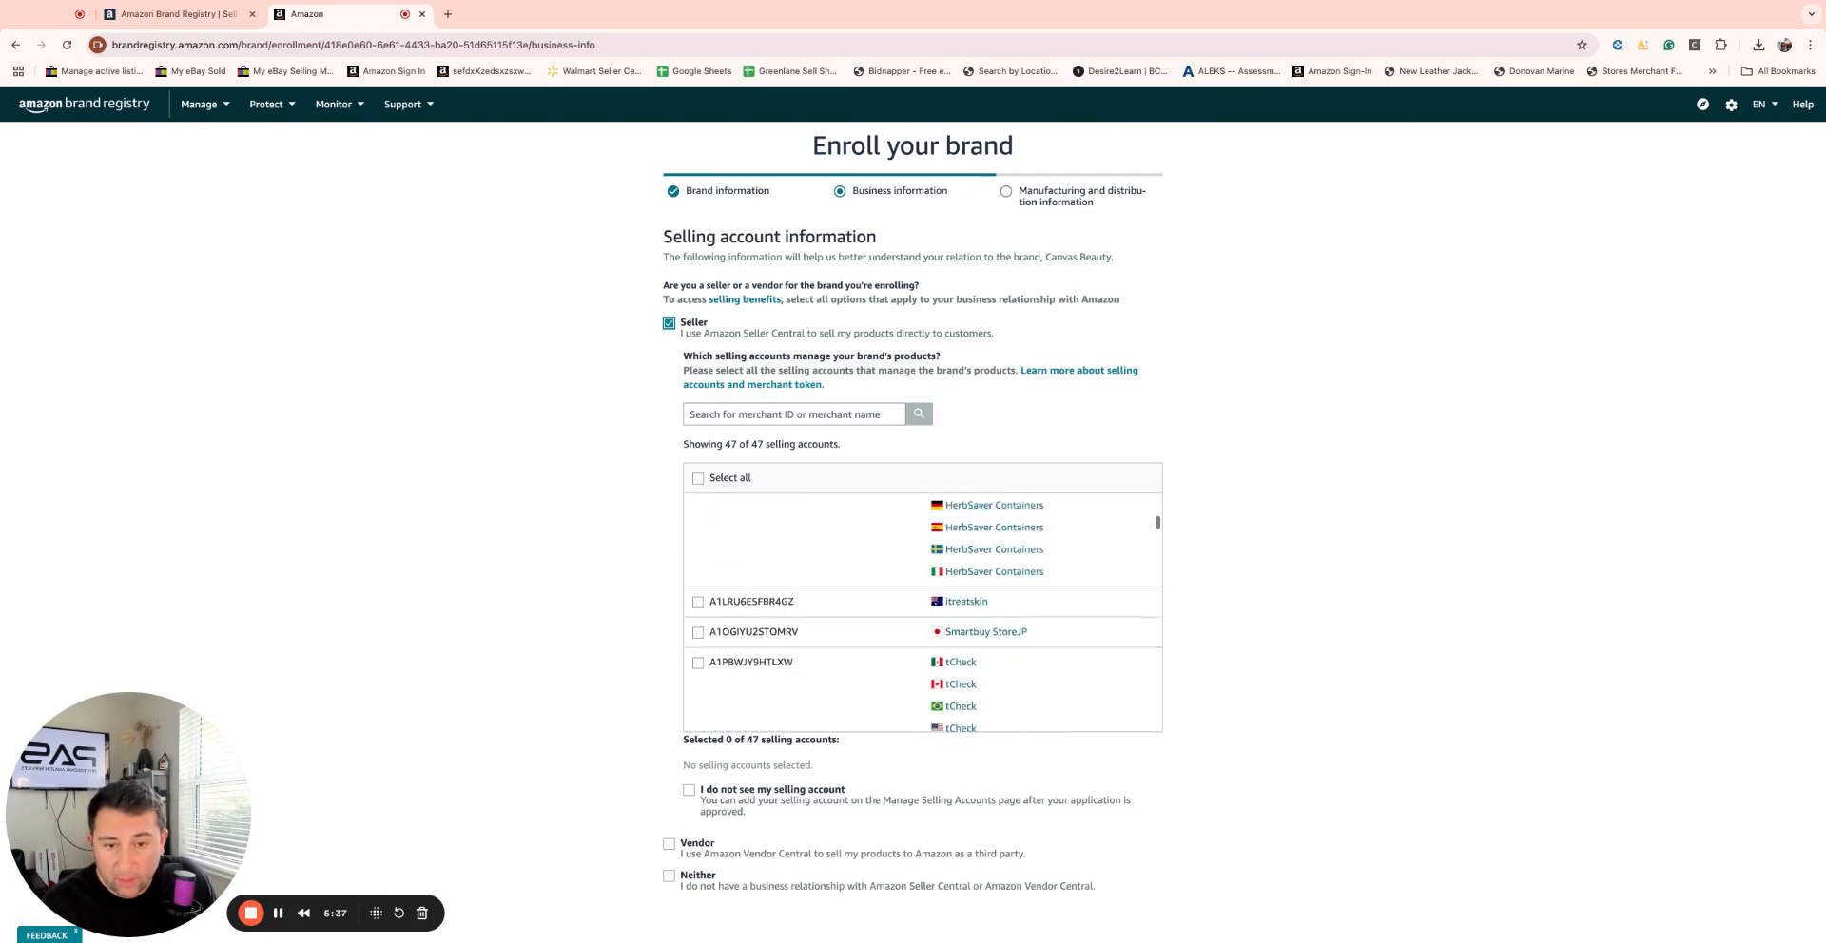
scroll(808, 554, down, 6)
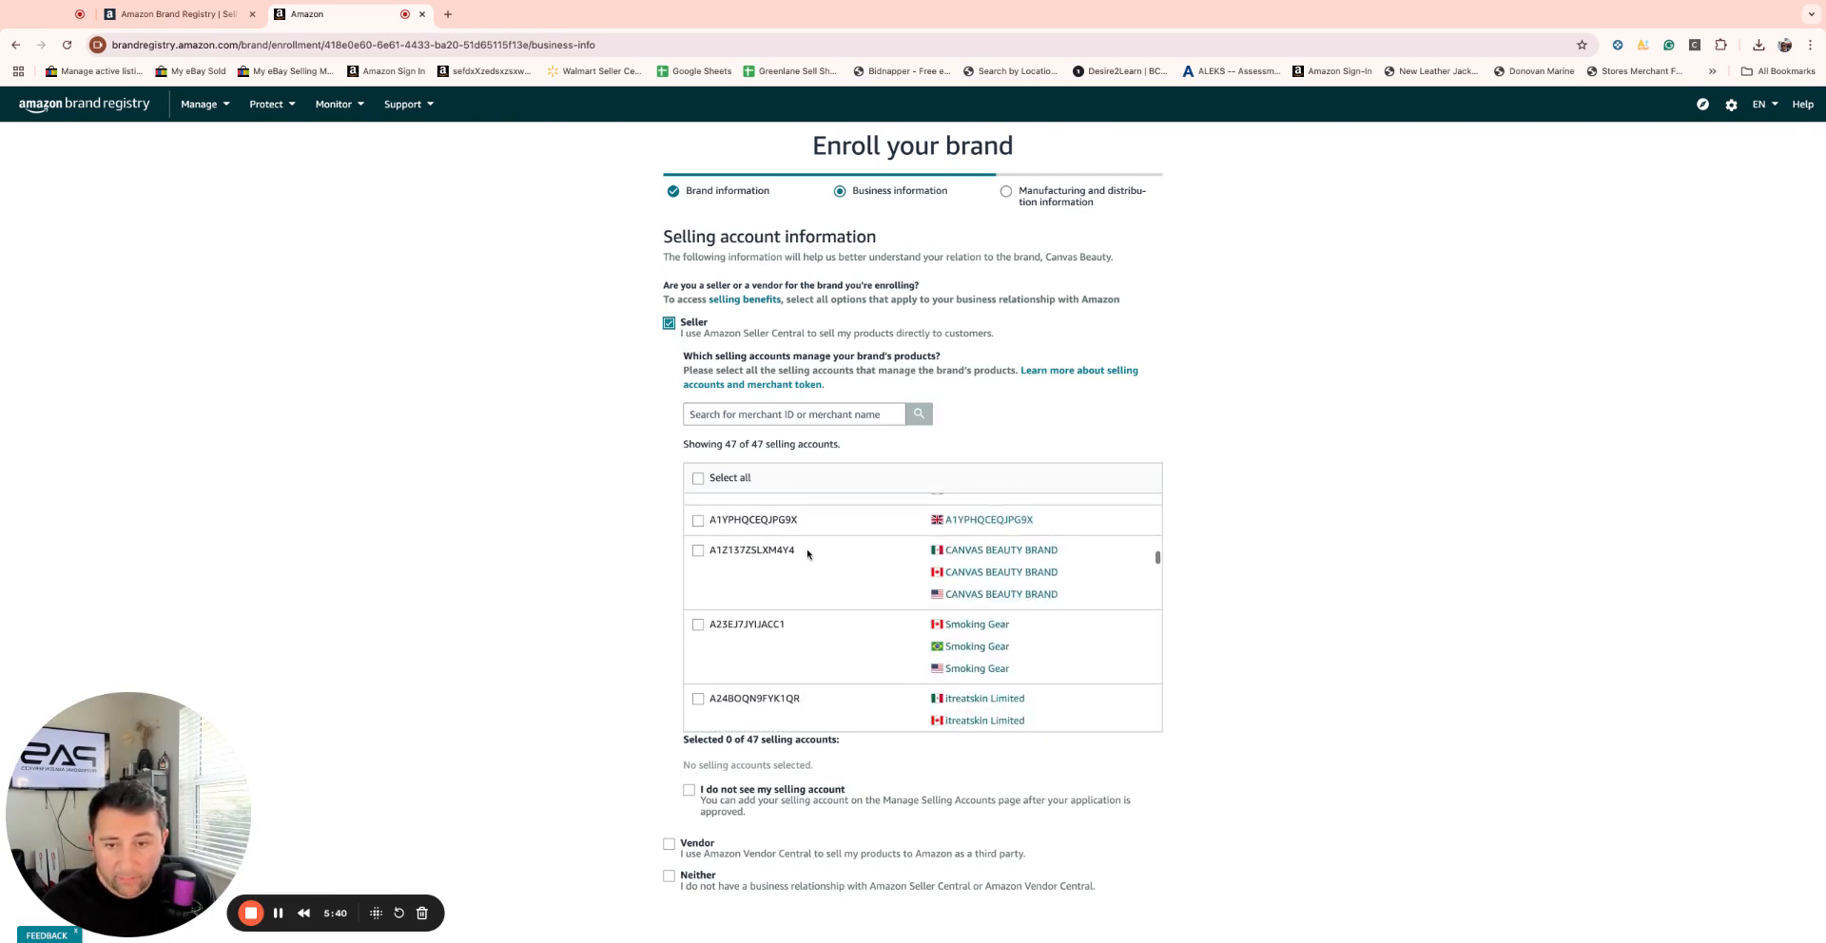
click(698, 549)
scroll(1350, 598, down, 3)
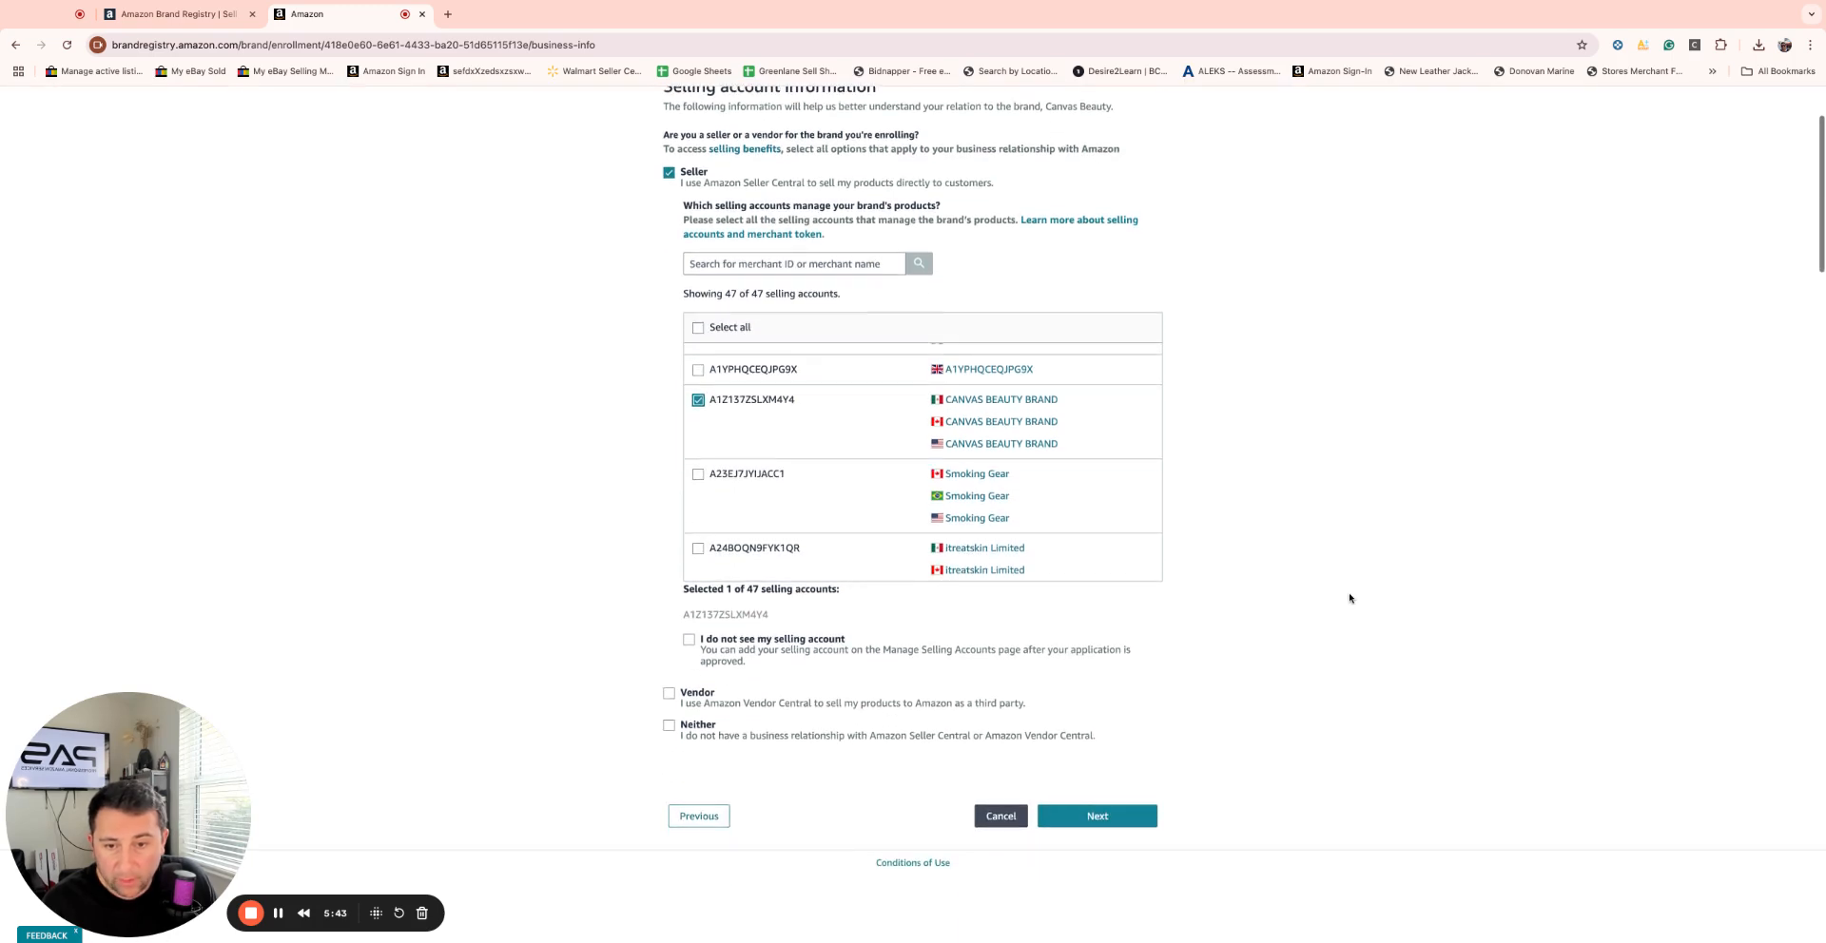
scroll(835, 682, down, 1)
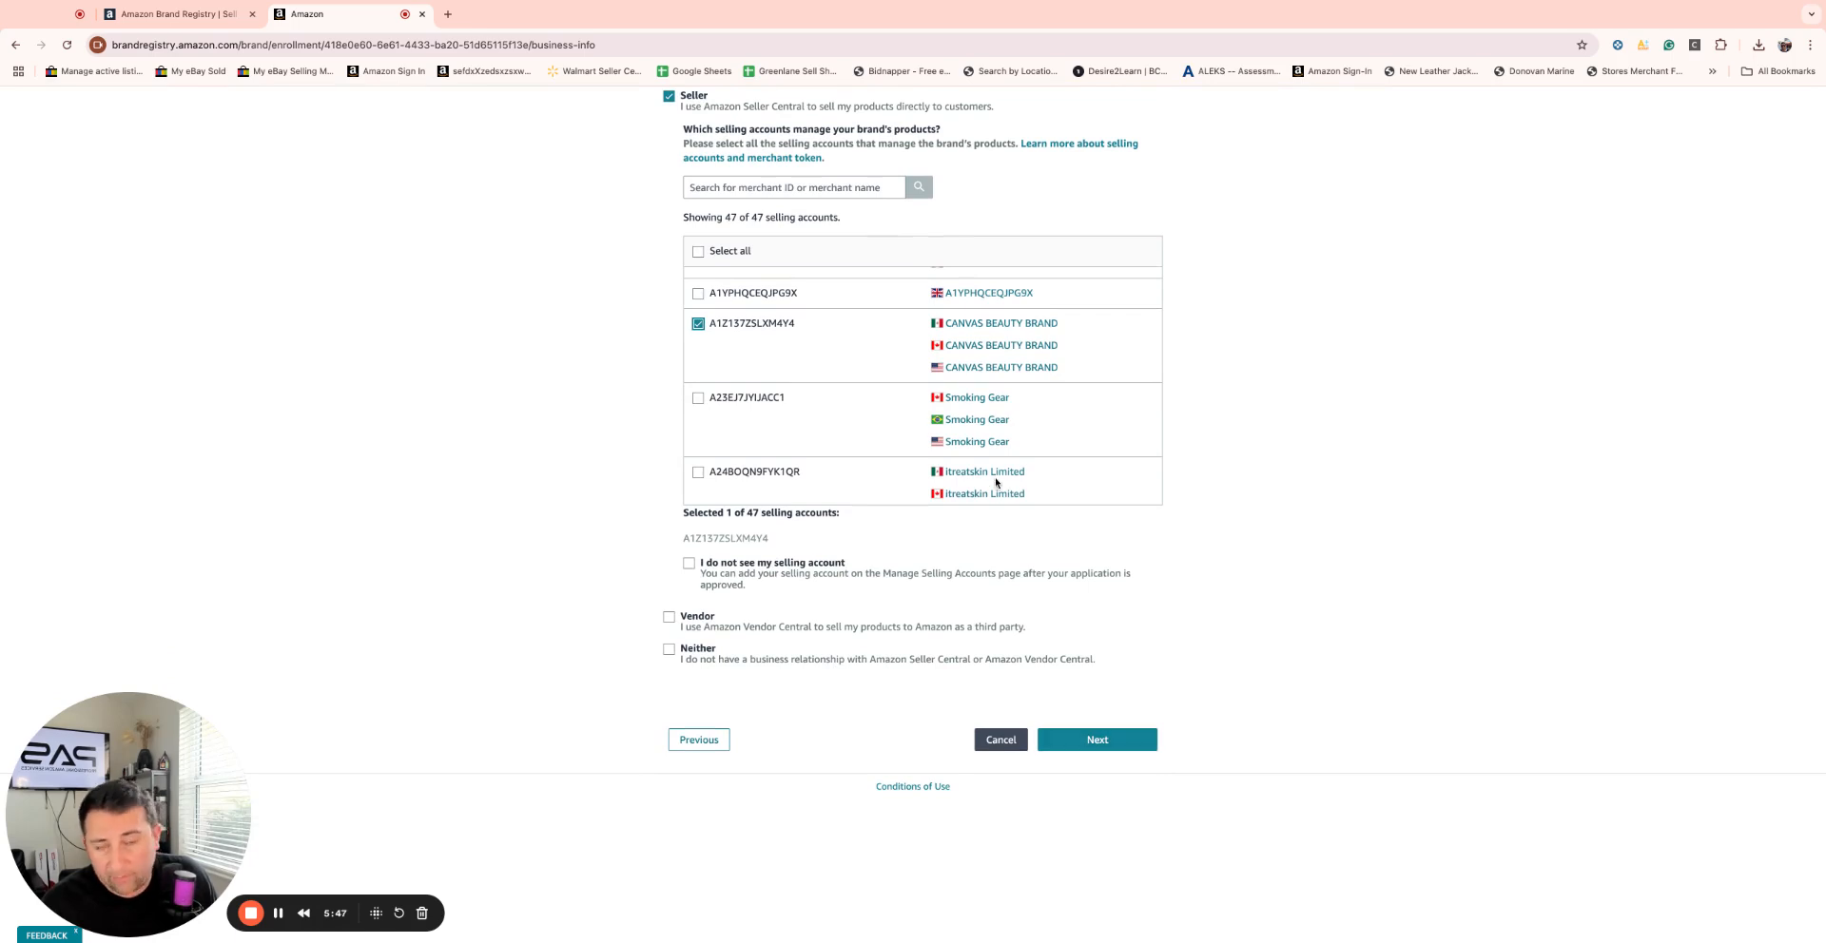
click(1104, 742)
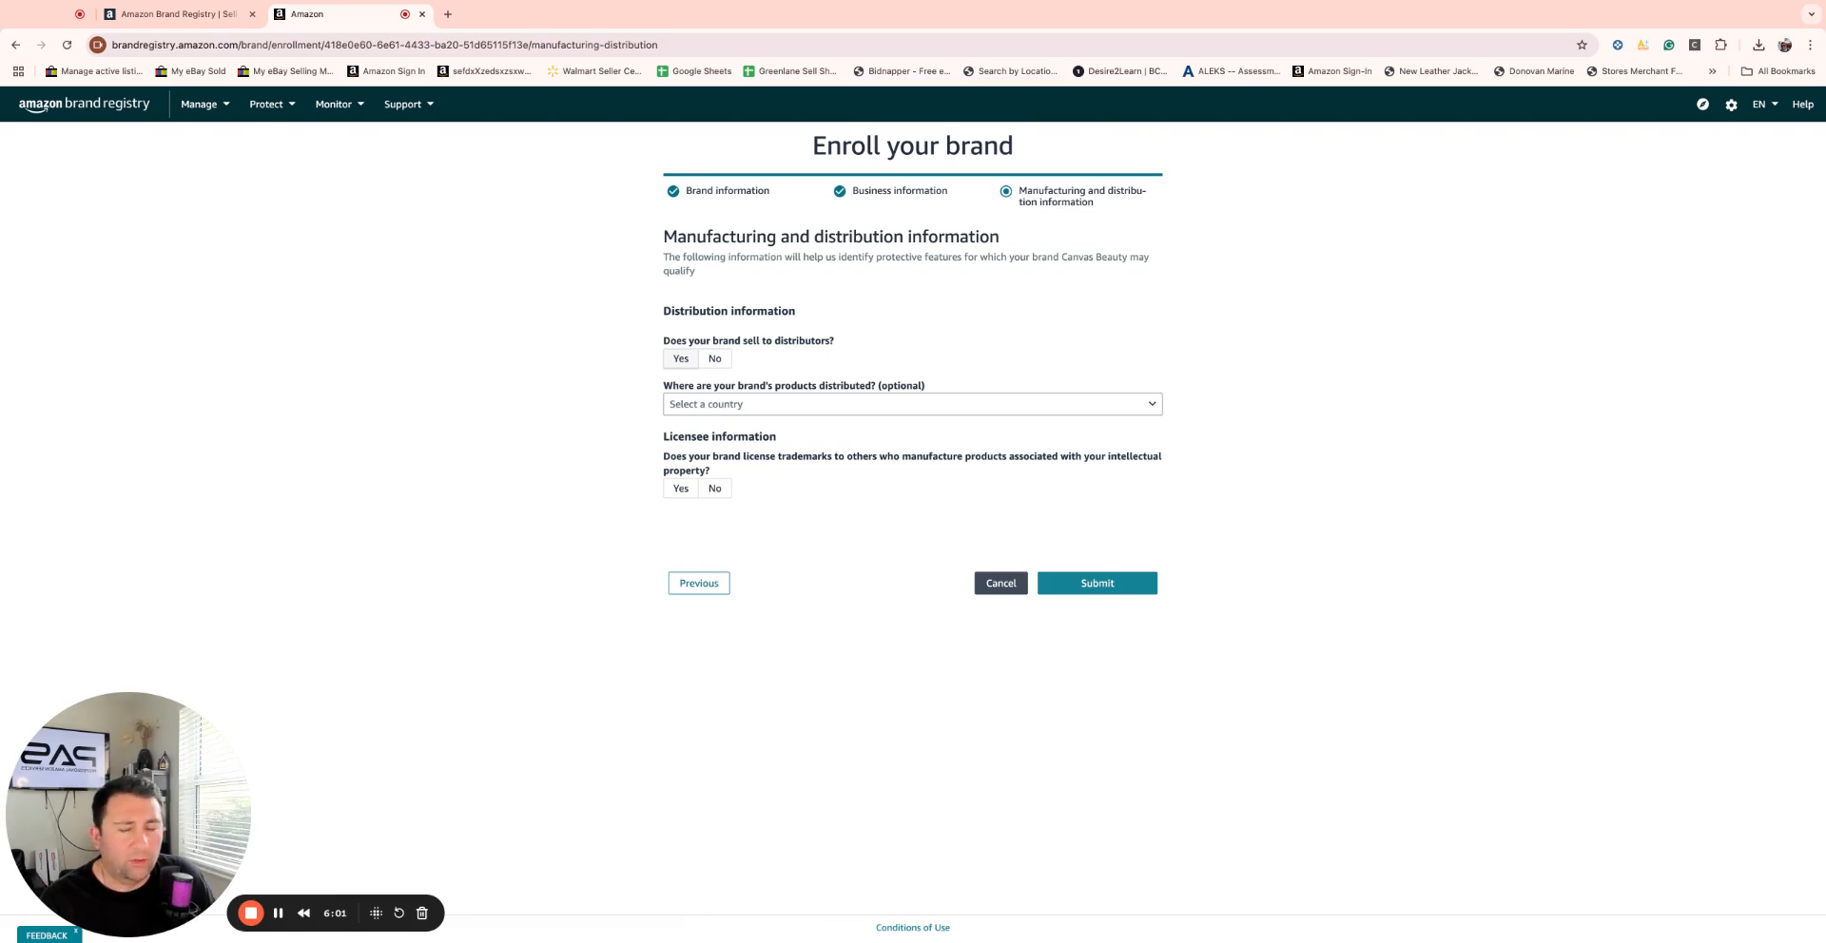
Answer No to selling to distributors and No to licensing trademarks to others who manufacture products
click(714, 359)
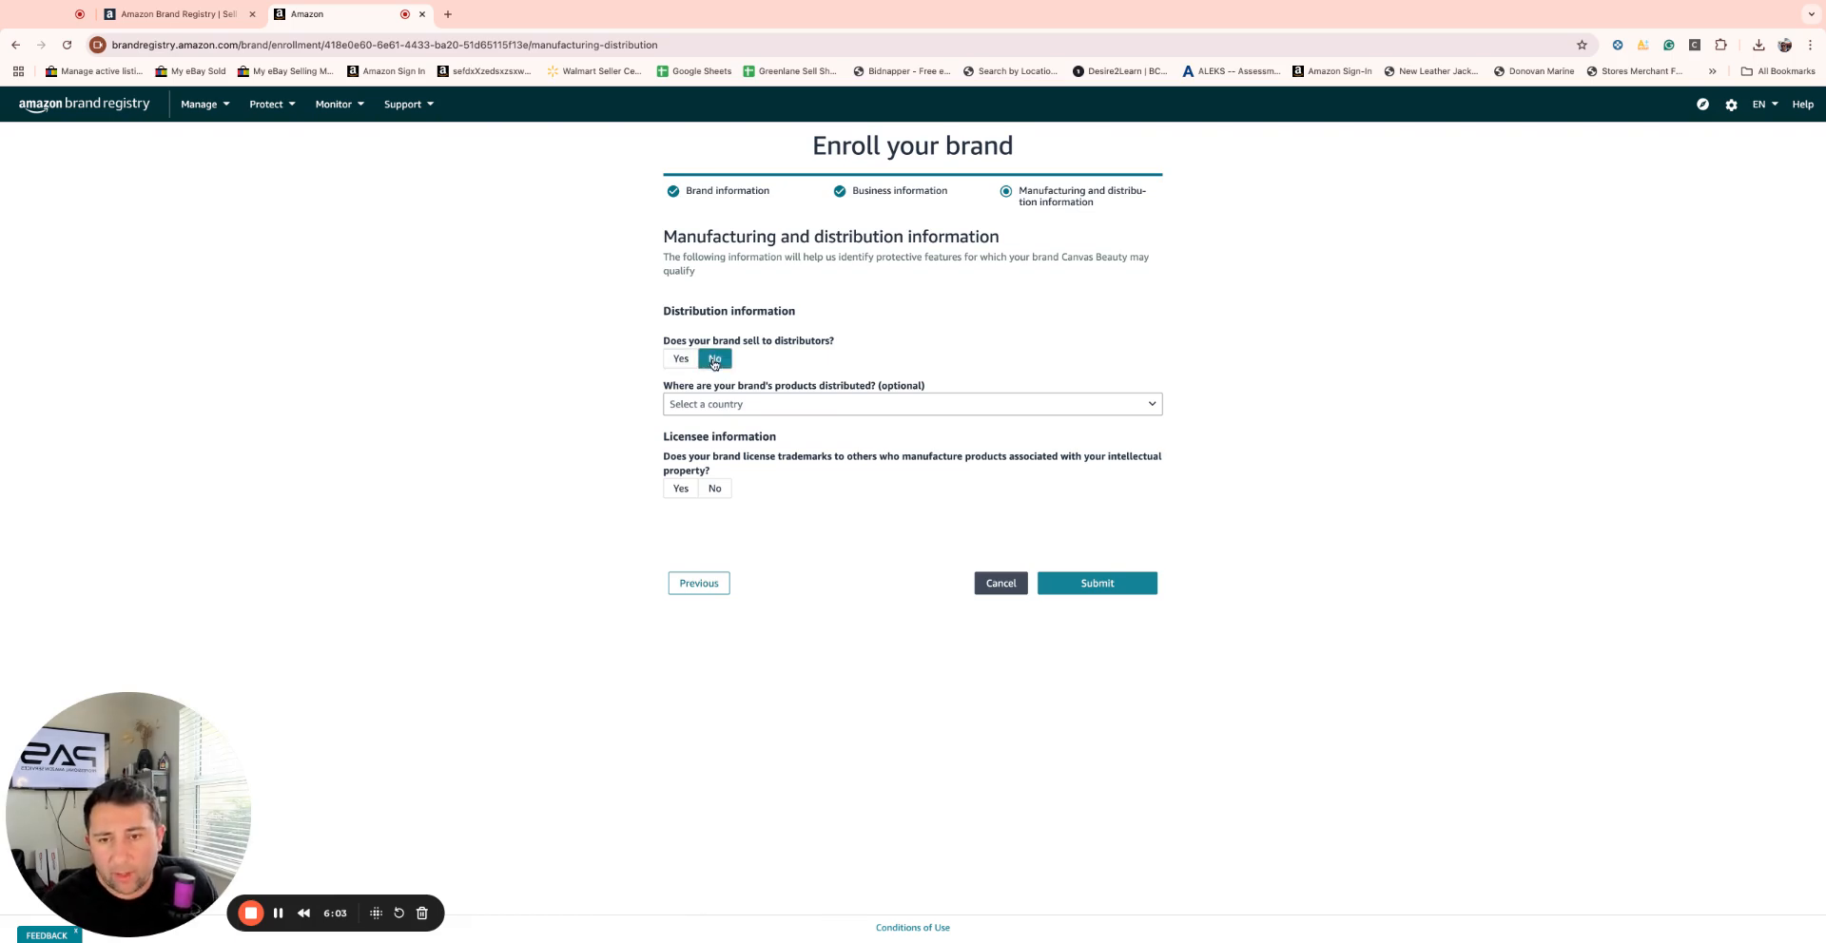
click(757, 408)
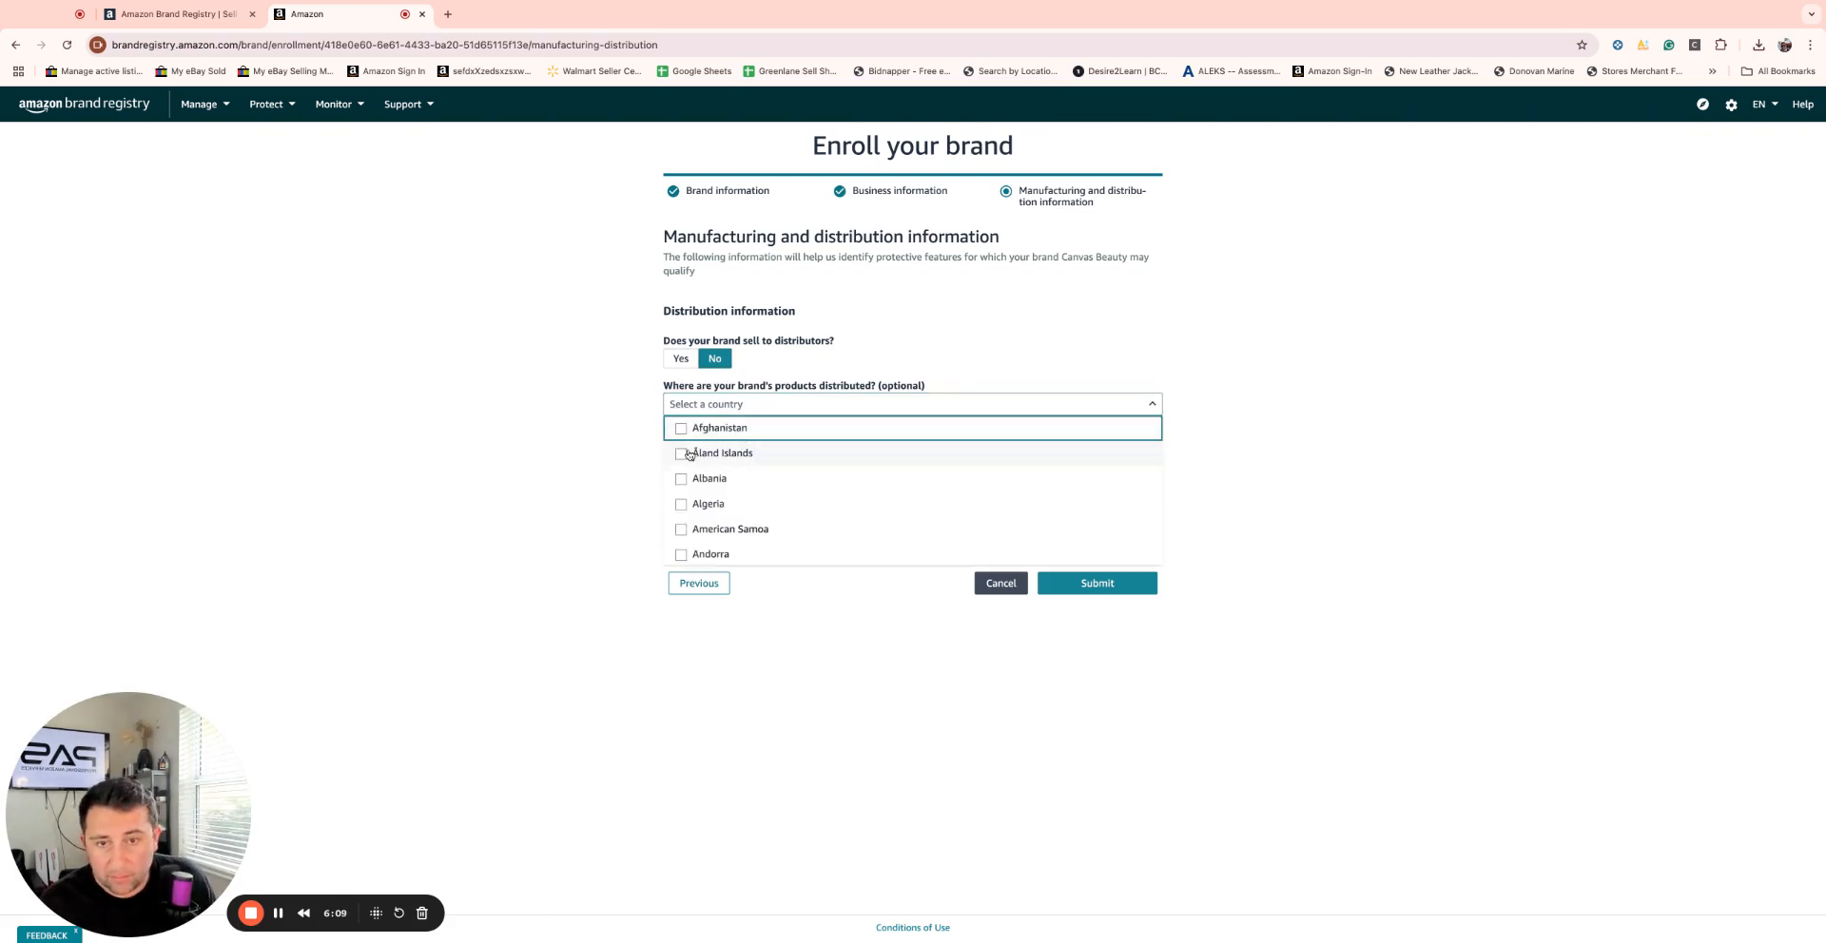
click(597, 483)
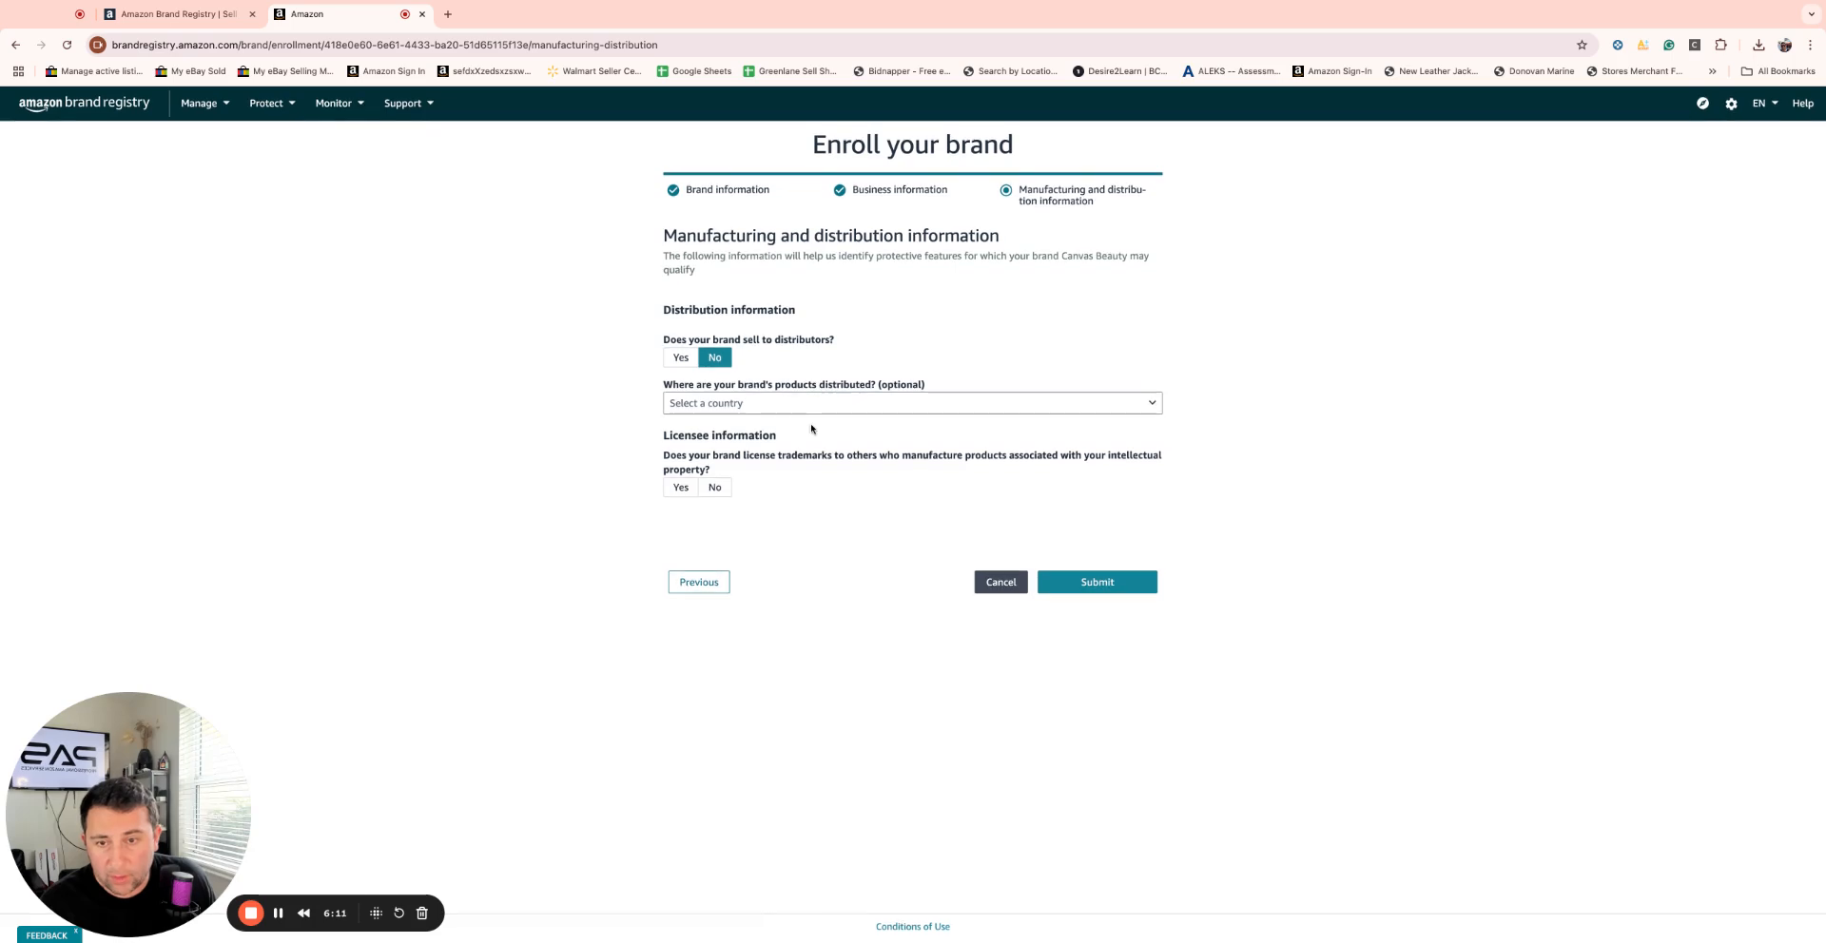
click(715, 489)
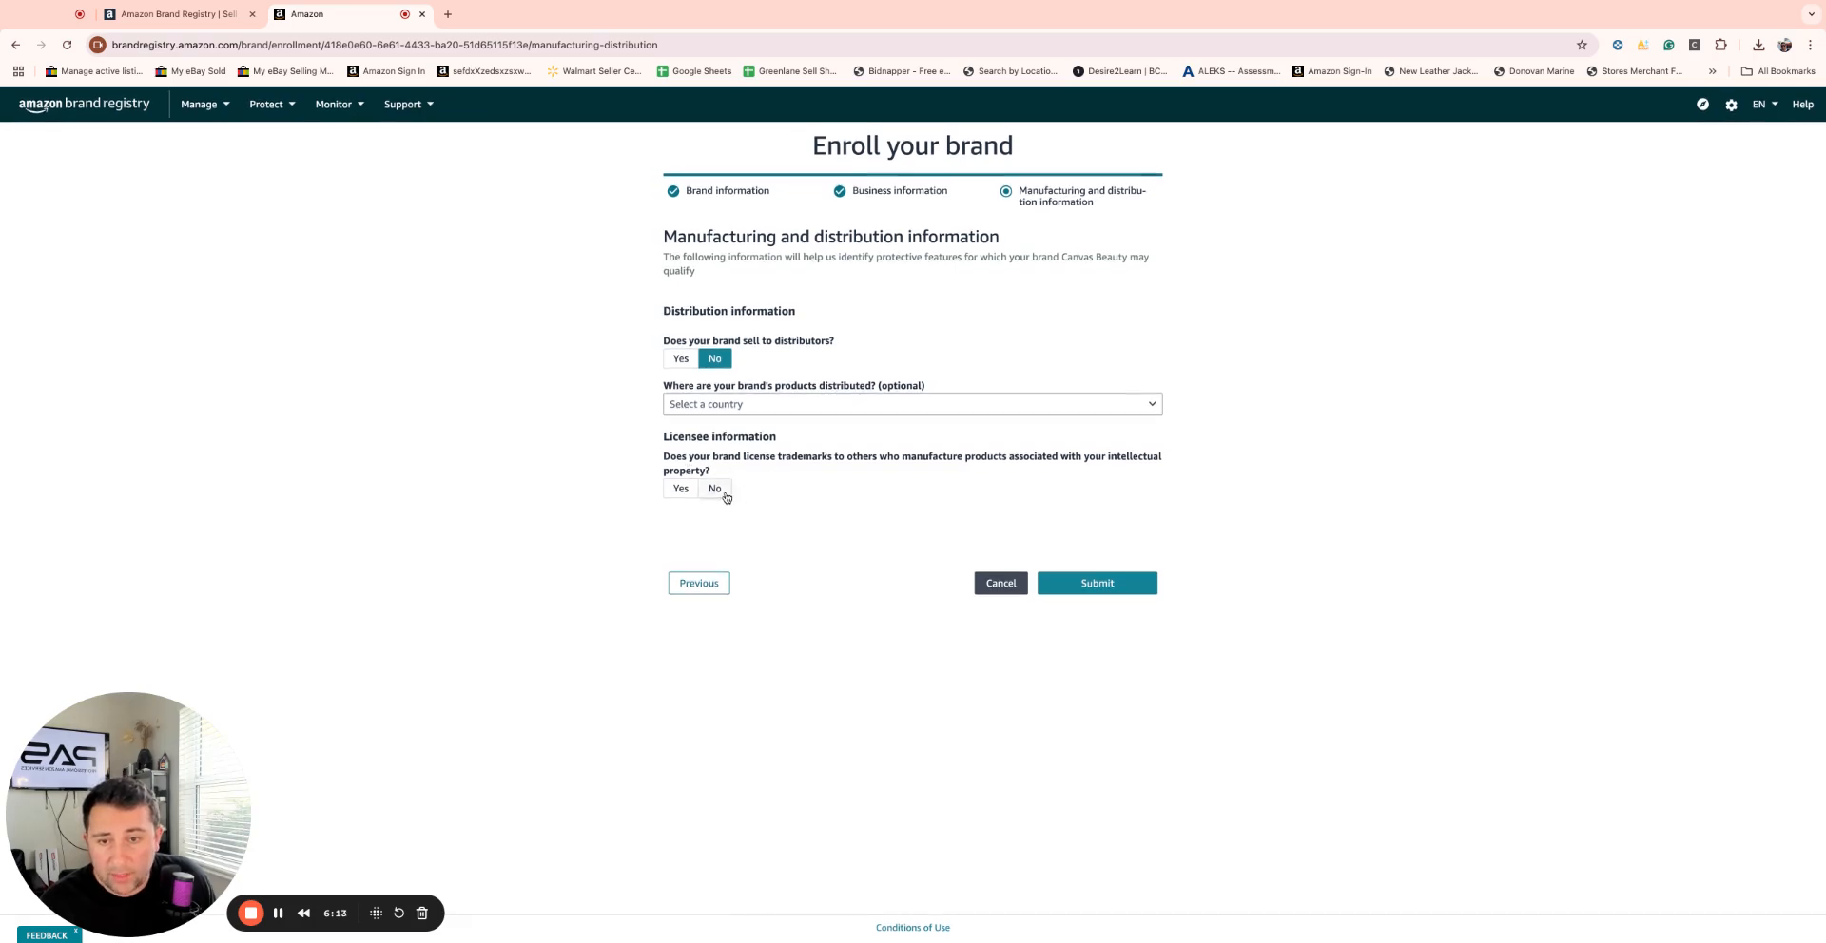